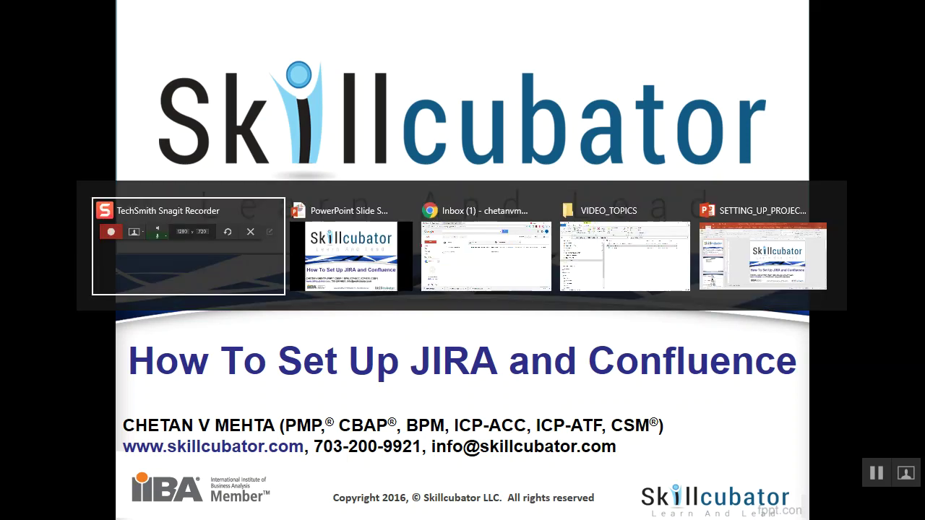
key("alt+Tab")
Step: From Atlassian's Products menu, open the Jira Software free trial and choose Jira Software + Documentation
left_click(239, 11)
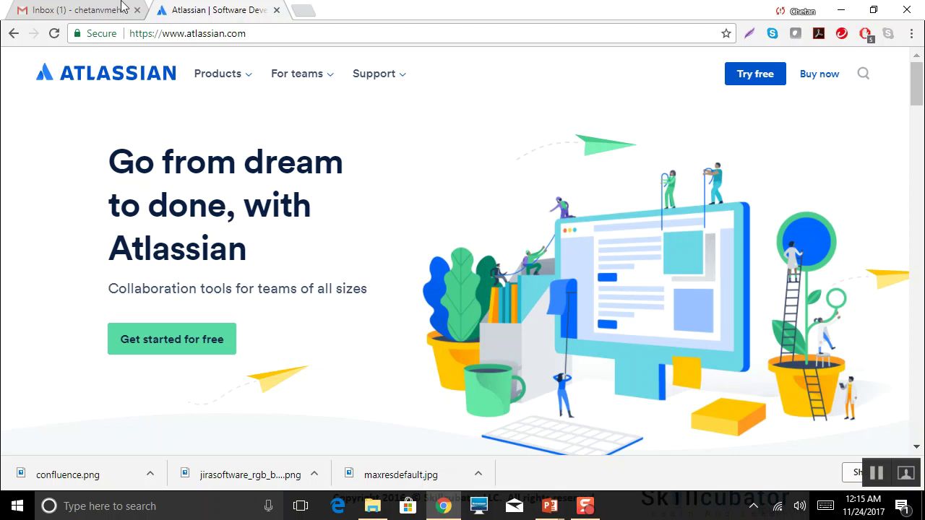
left_click(249, 84)
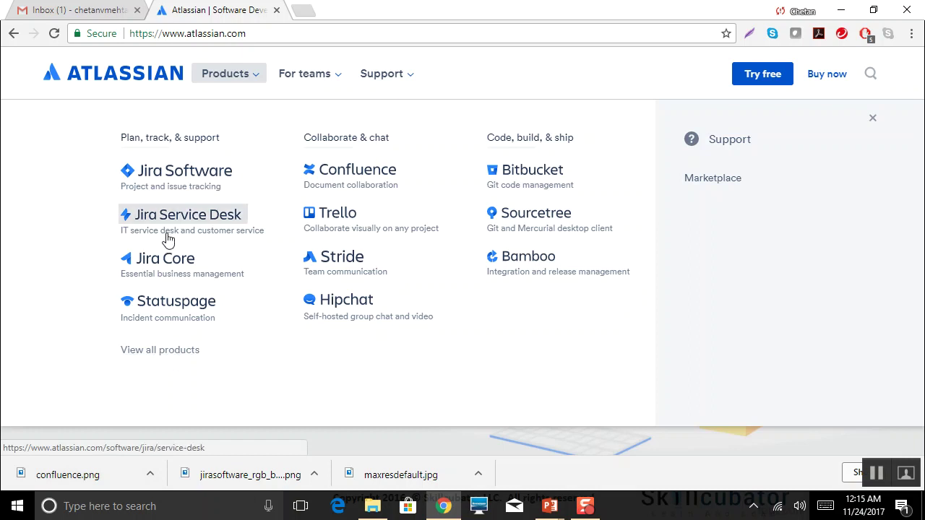
left_click(172, 181)
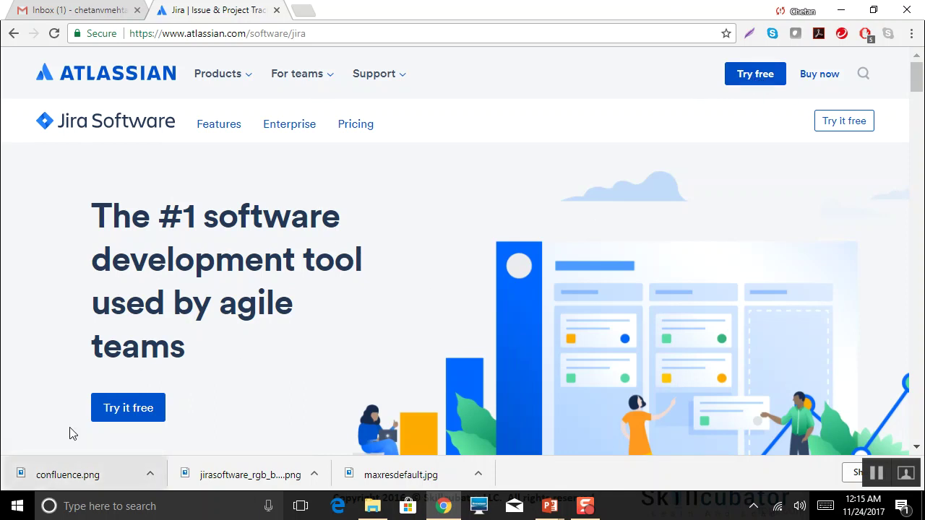
left_click(139, 413)
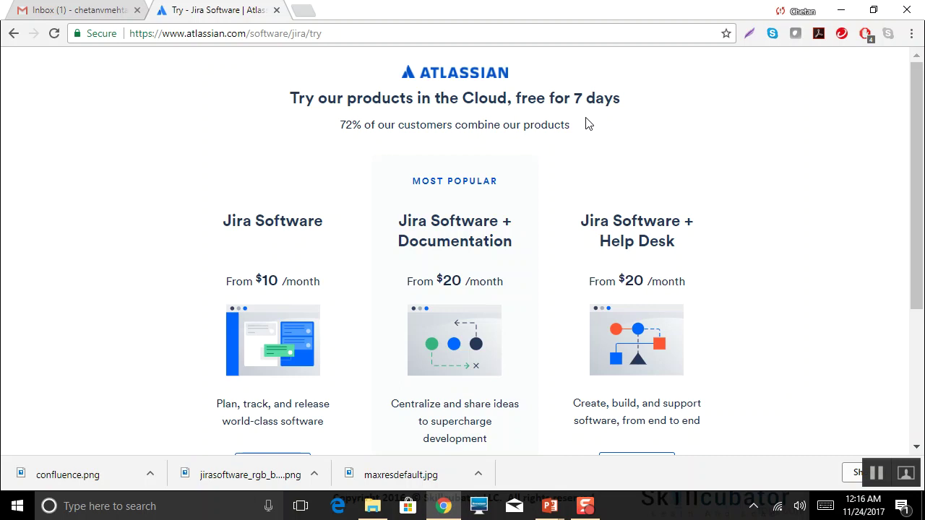
scroll(463, 322, "down", 2)
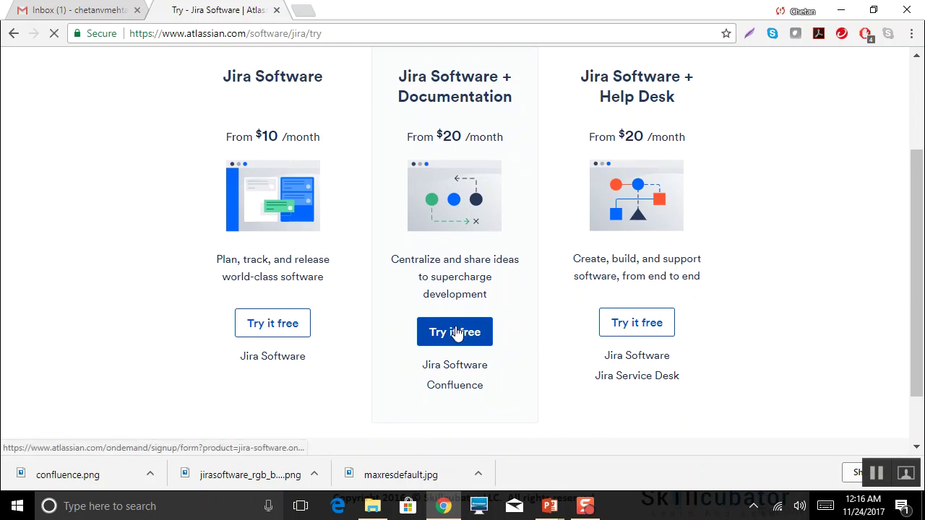
left_click(454, 332)
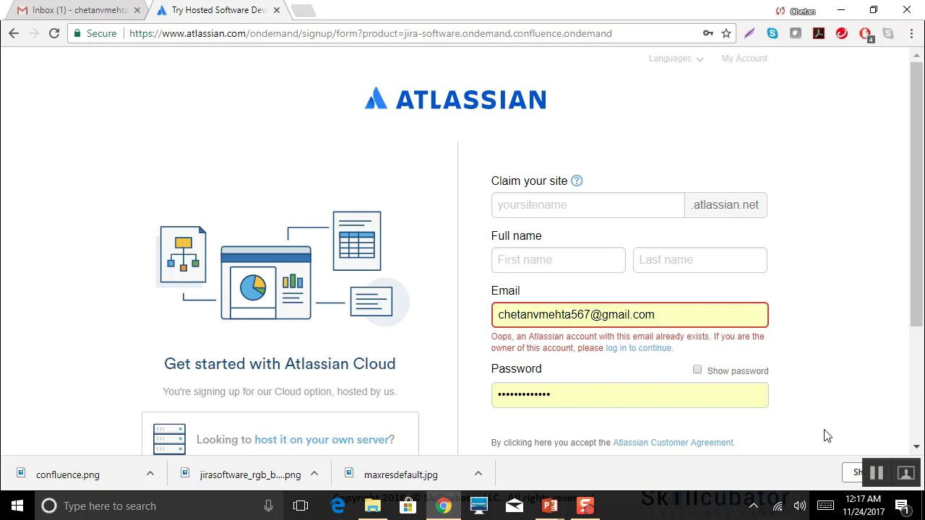
Step: Submit the cloud sign-up for site myonlineshoppingsite with full name, e-mail and password
scroll(828, 436, "down", 1)
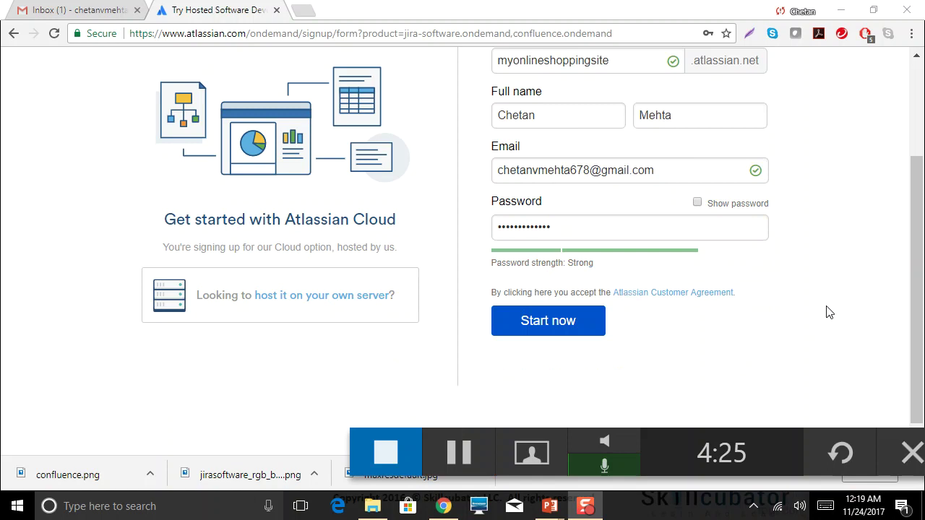
scroll(824, 318, "up", 1)
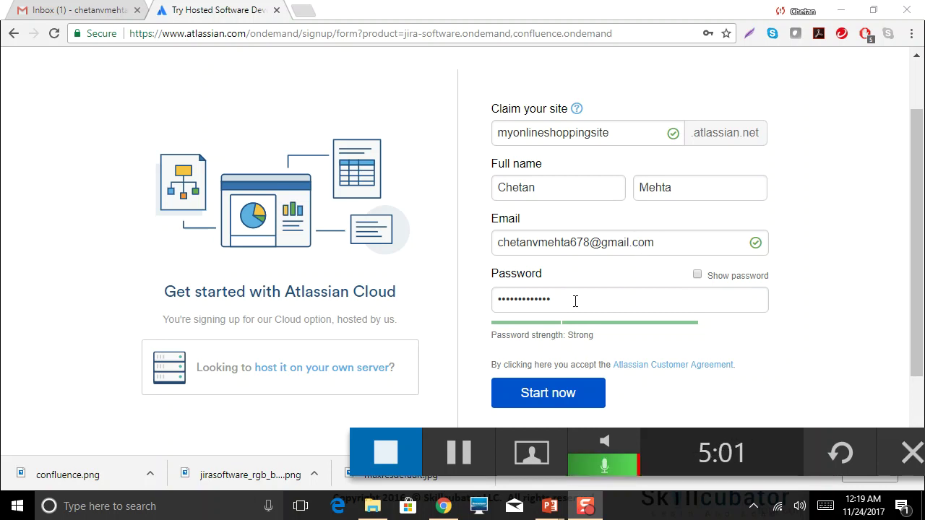
left_click(560, 395)
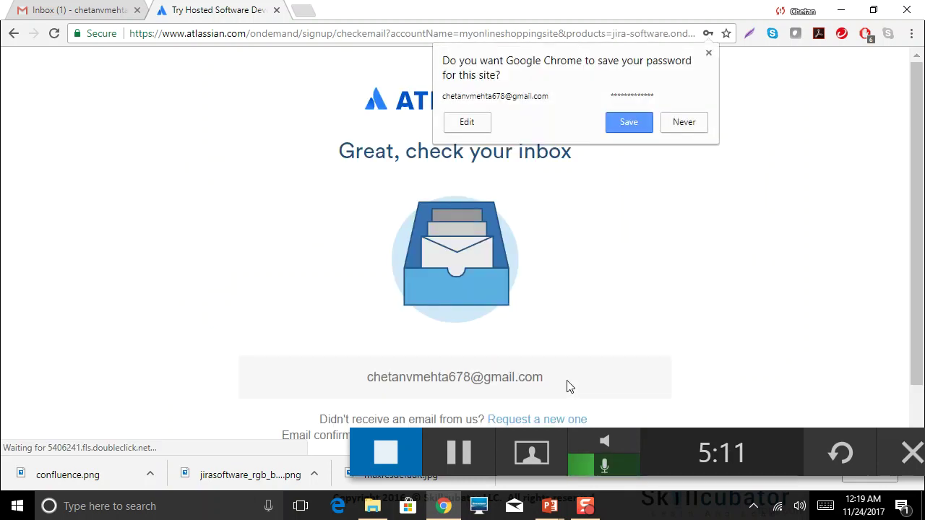
Step: Save the new password, then confirm the e-mail address via the Atlassian message in Gmail
left_click(626, 124)
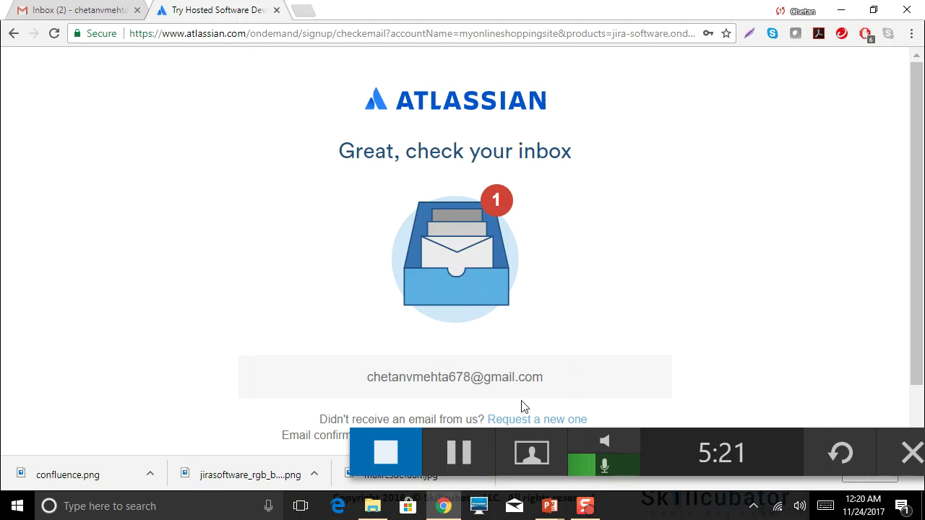
left_click(108, 10)
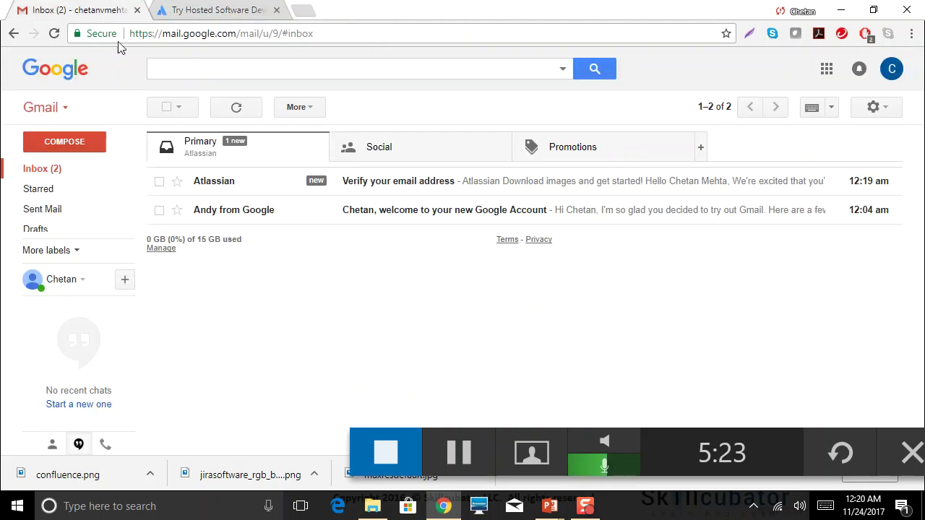
left_click(457, 188)
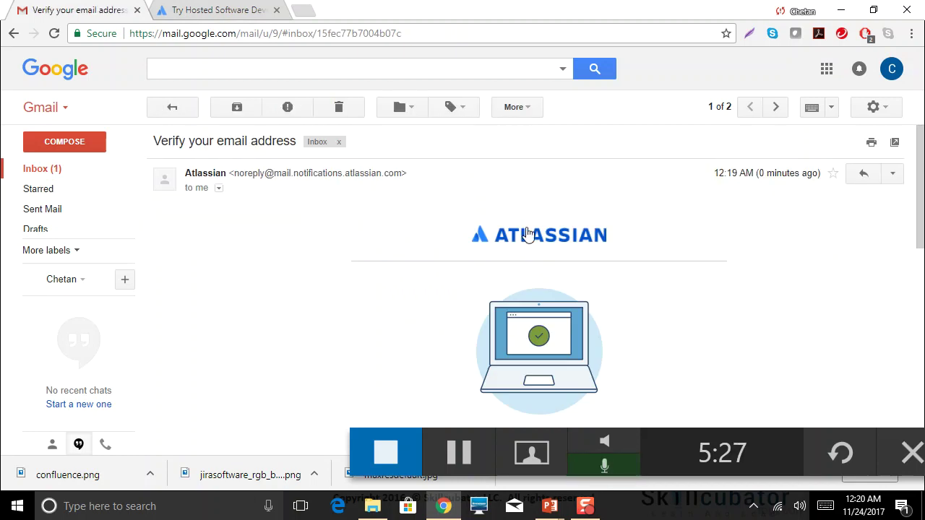
scroll(527, 231, "down", 4)
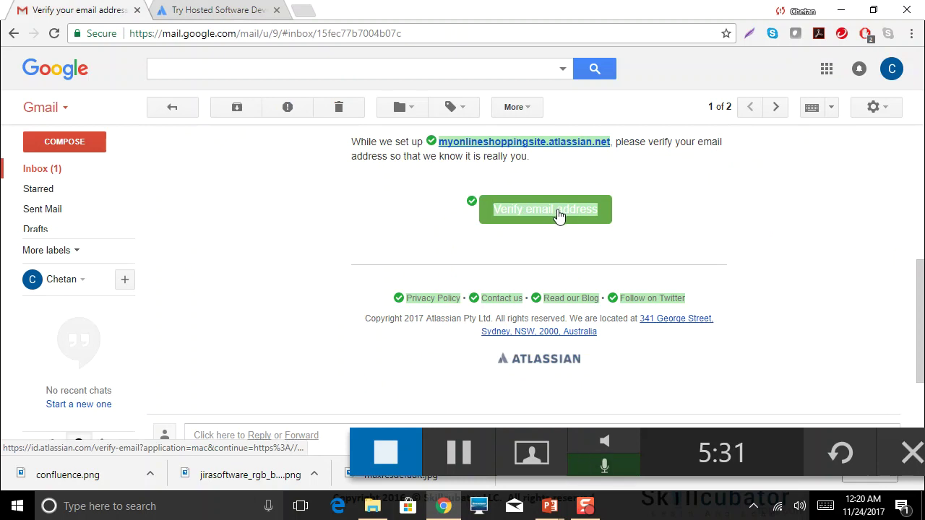
left_click(559, 215)
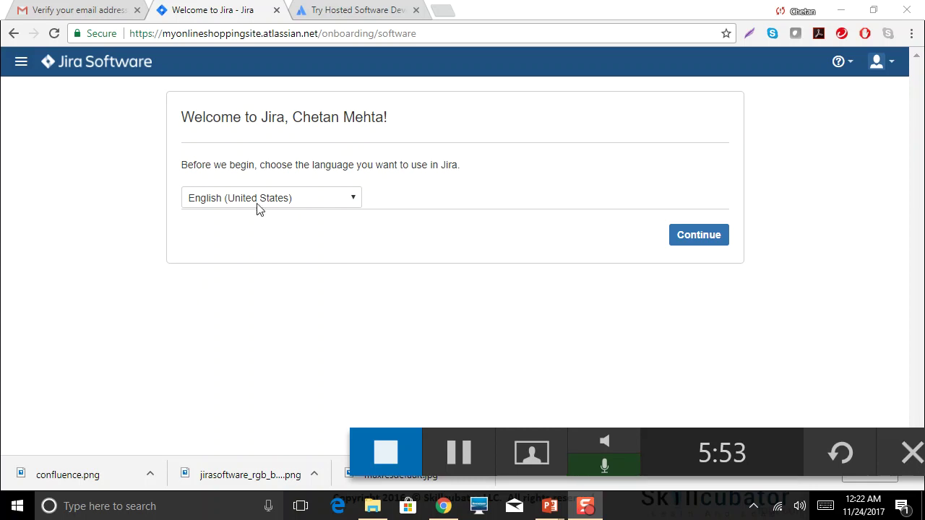
Step: Keep English (United States) as the interface language and continue to the avatar step
left_click(275, 200)
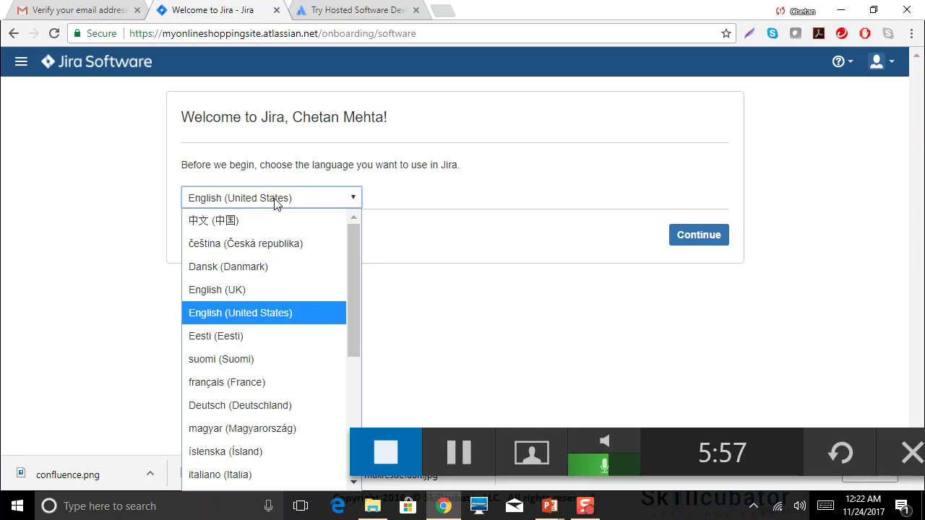
left_click(275, 200)
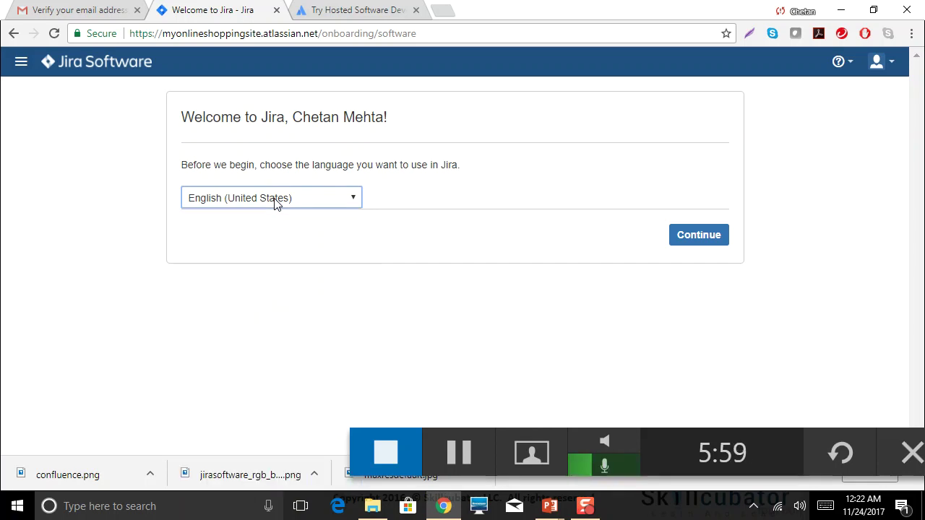
left_click(274, 199)
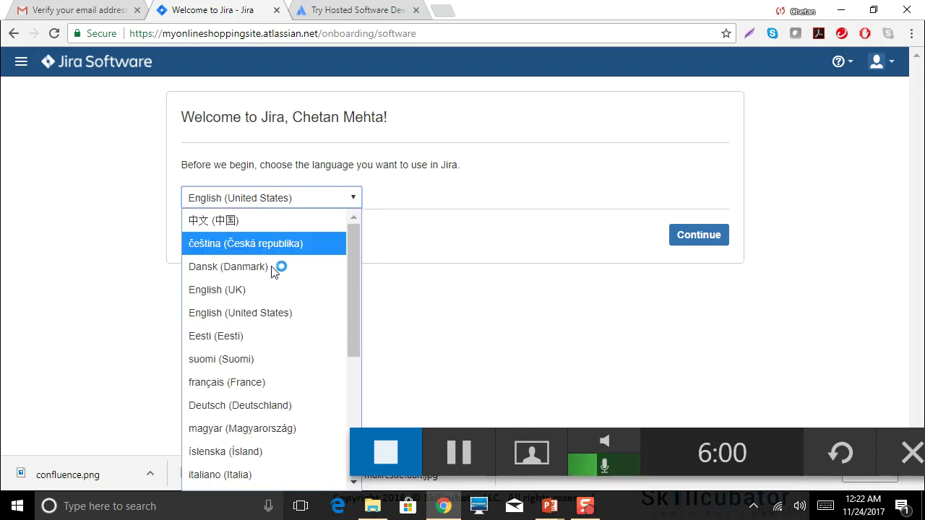
left_click(242, 315)
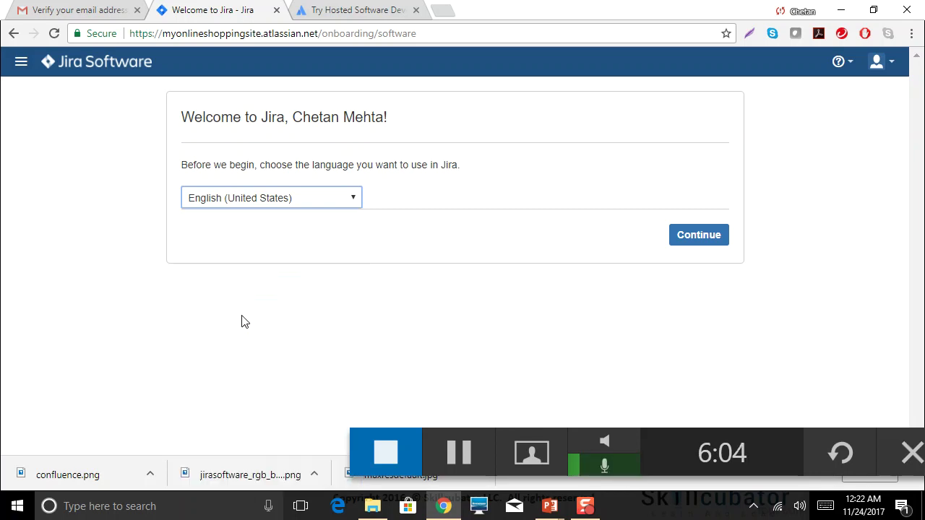
left_click(691, 237)
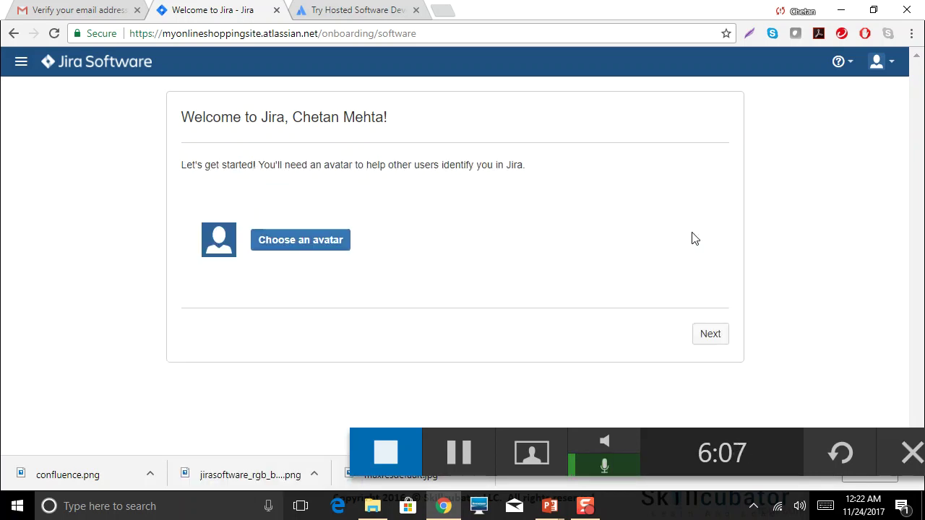
Step: Upload MOBILE_PICS.jpg as the profile avatar and move past the avatar step
left_click(303, 247)
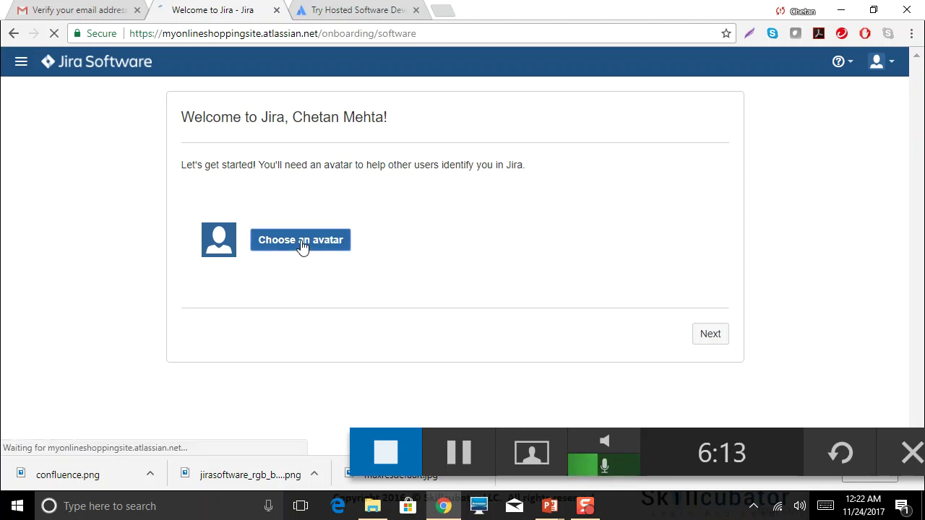
scroll(499, 318, "down", 2)
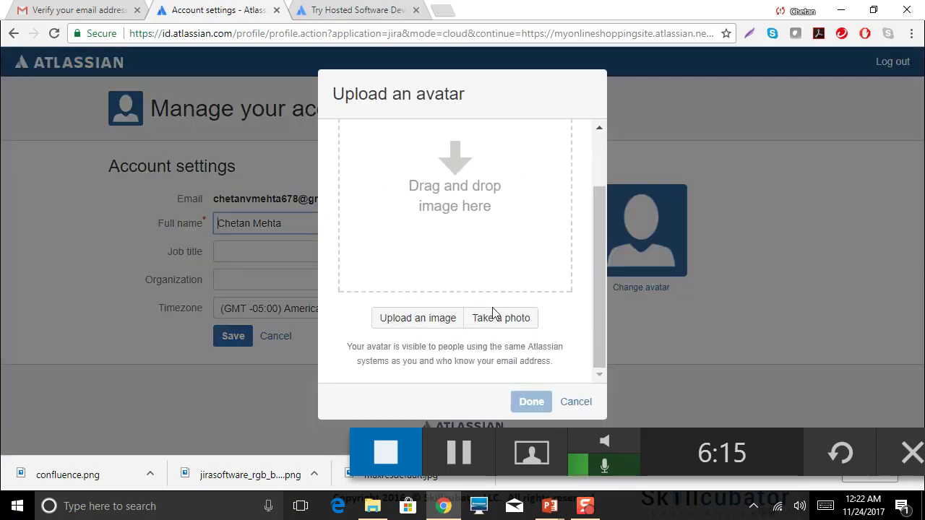
left_click(418, 320)
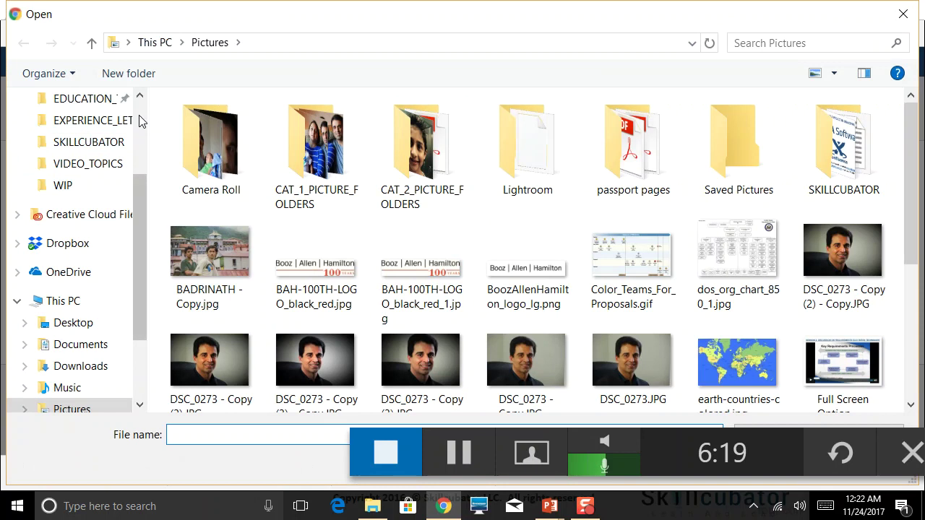
scroll(120, 152, "up", 2)
left_click(59, 330)
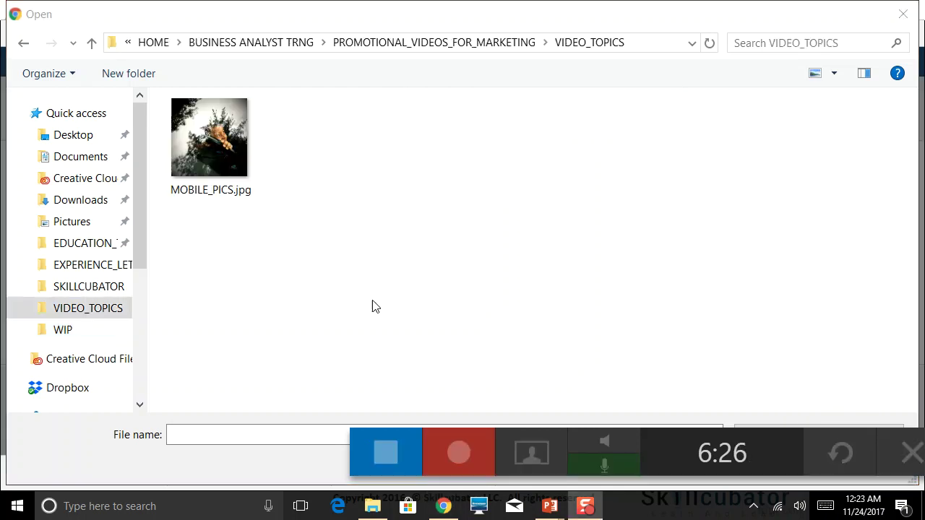
left_click(202, 144)
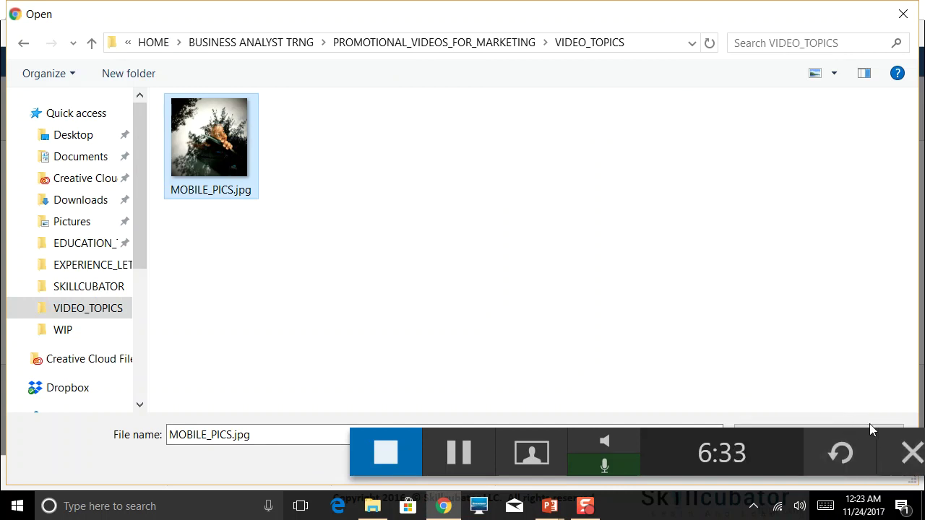
left_click(824, 296)
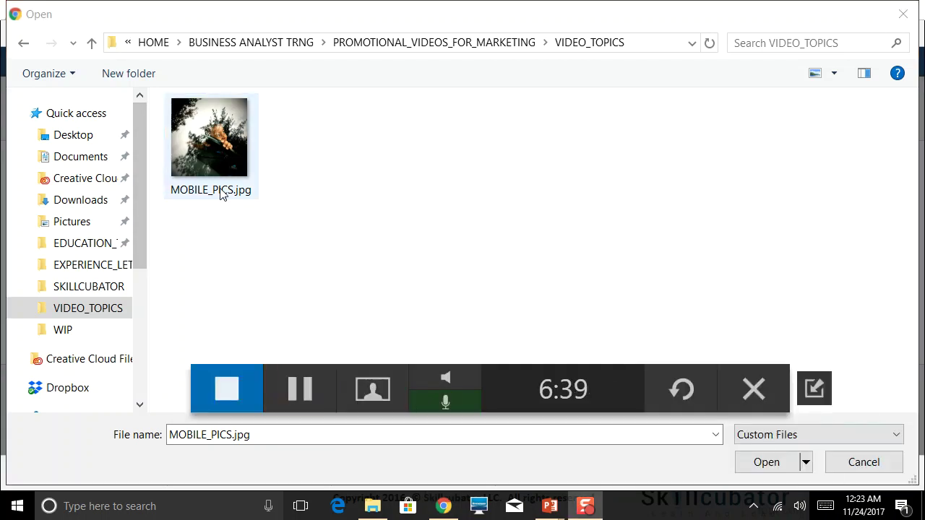
left_click(759, 464)
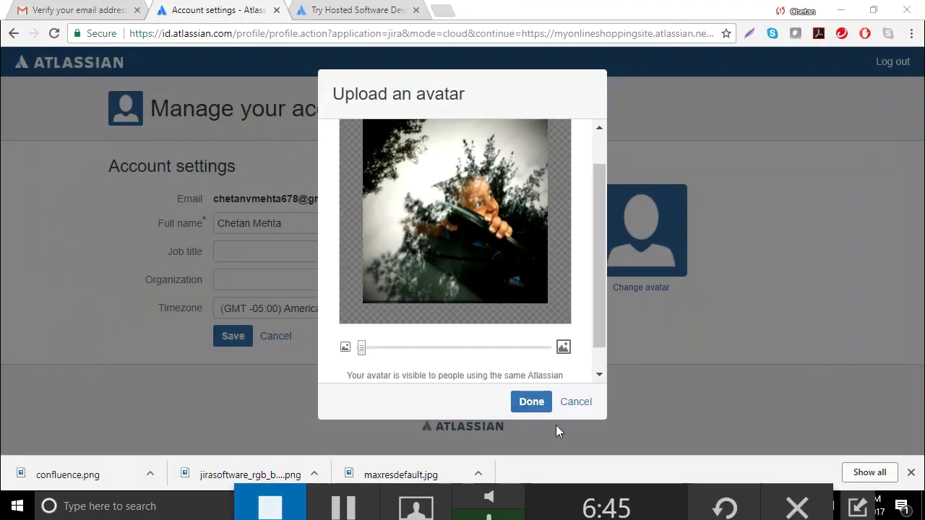
left_click(528, 405)
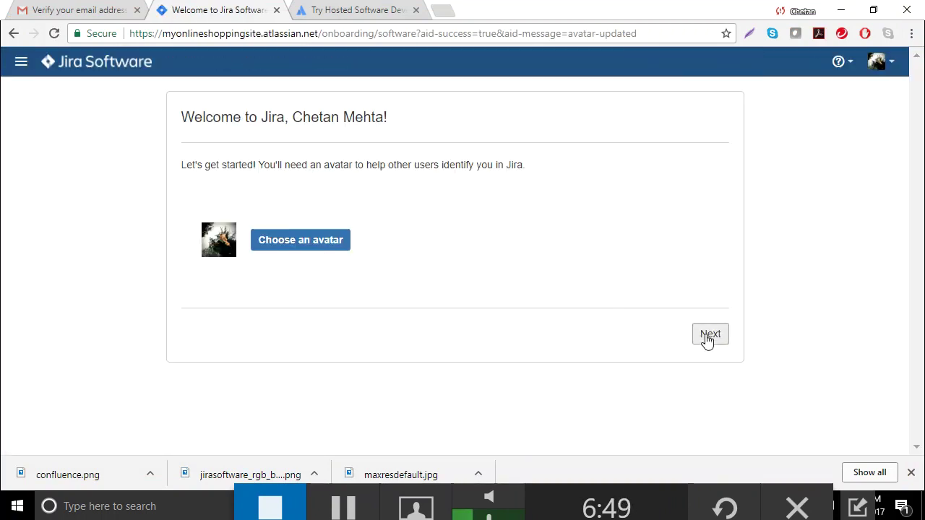
left_click(708, 340)
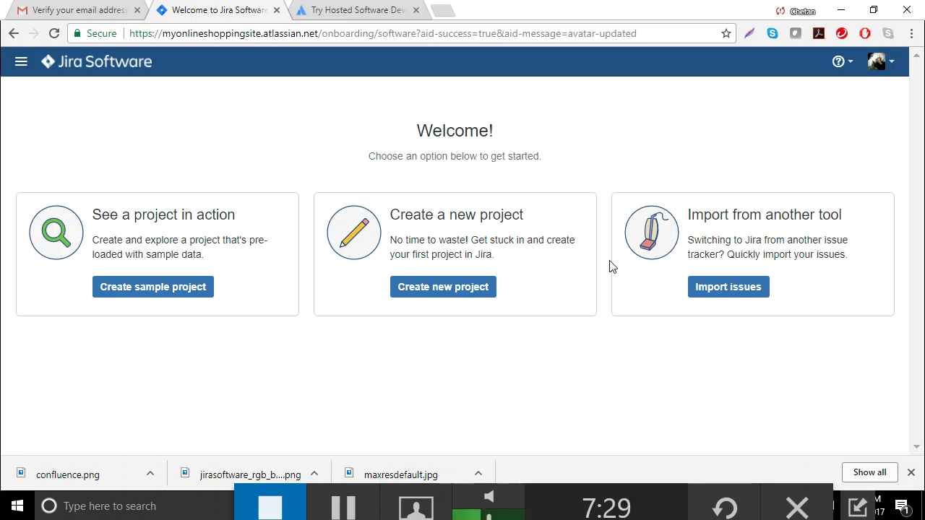
Step: Choose Create new project on the Welcome page
left_click(447, 292)
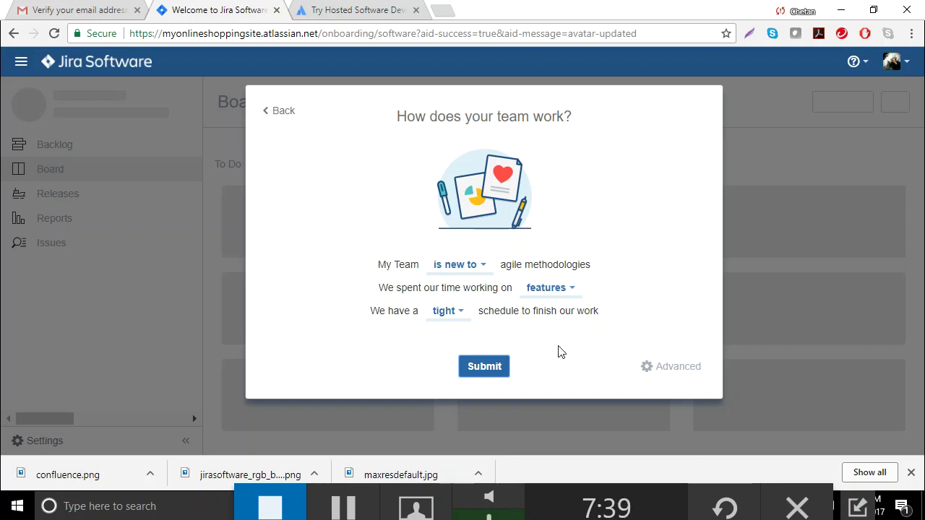
Step: Accept the Scrum recommendation and enter 'Online Shopping Portal' as the project name
left_click(498, 369)
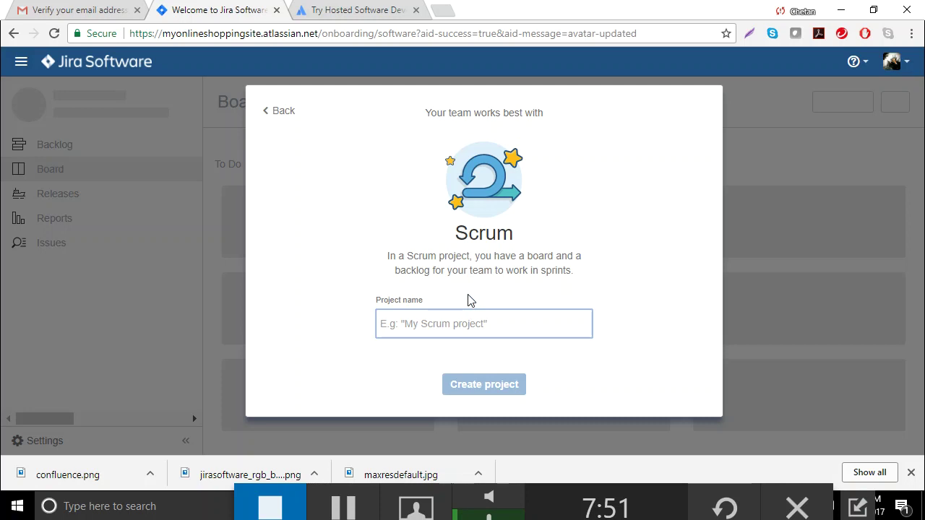
type("onli")
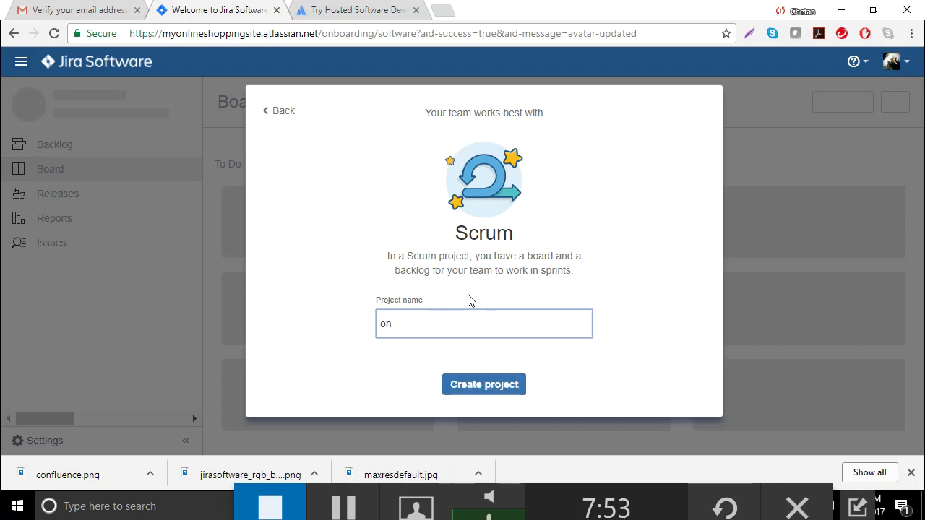
key("BackSpace")
key("BackSpace")
key("BackSpace")
key("BackSpace")
type("Online Shopping ")
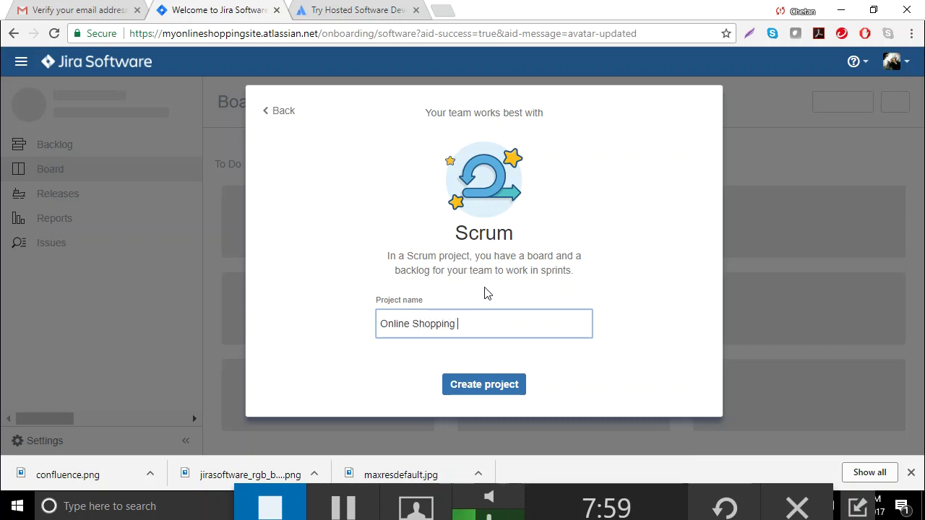
type("Portal")
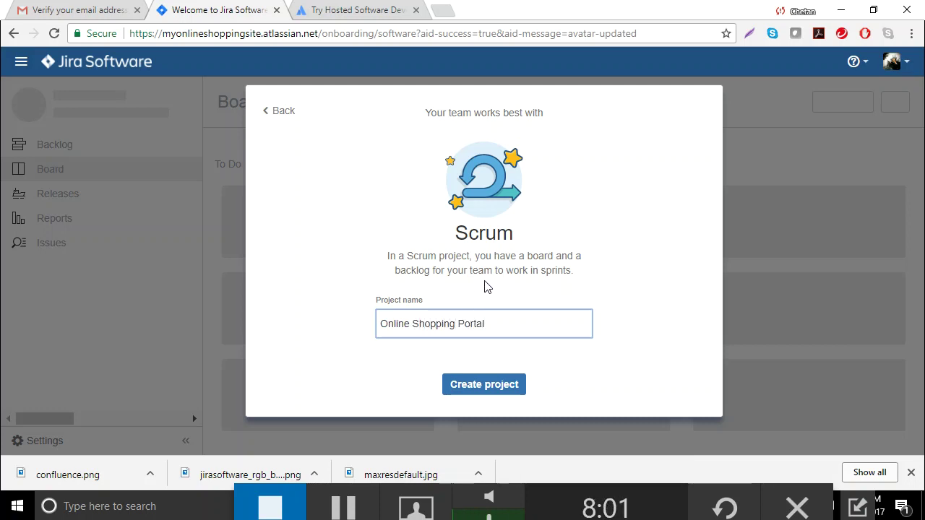
Step: Create the Online Shopping Portal Scrum project (key OSP), then view its settings and the system dashboard
left_click(494, 389)
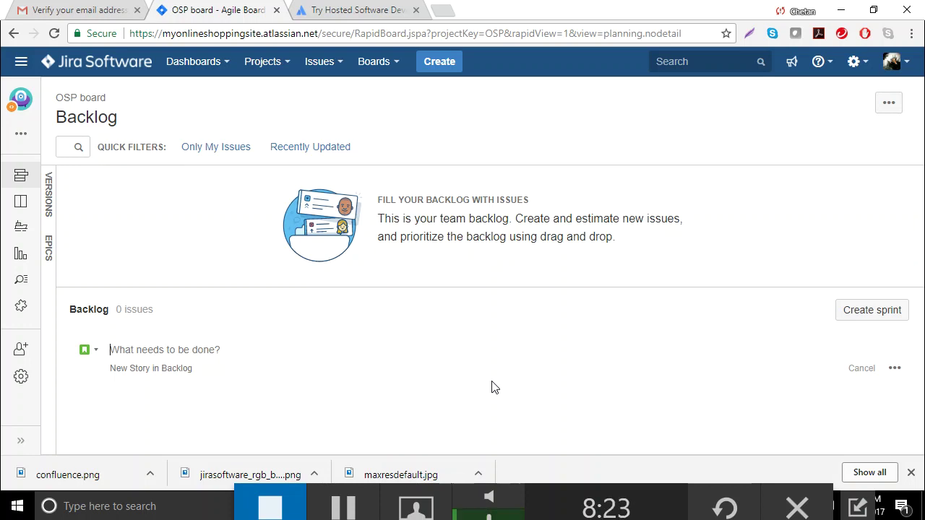
left_click(345, 506)
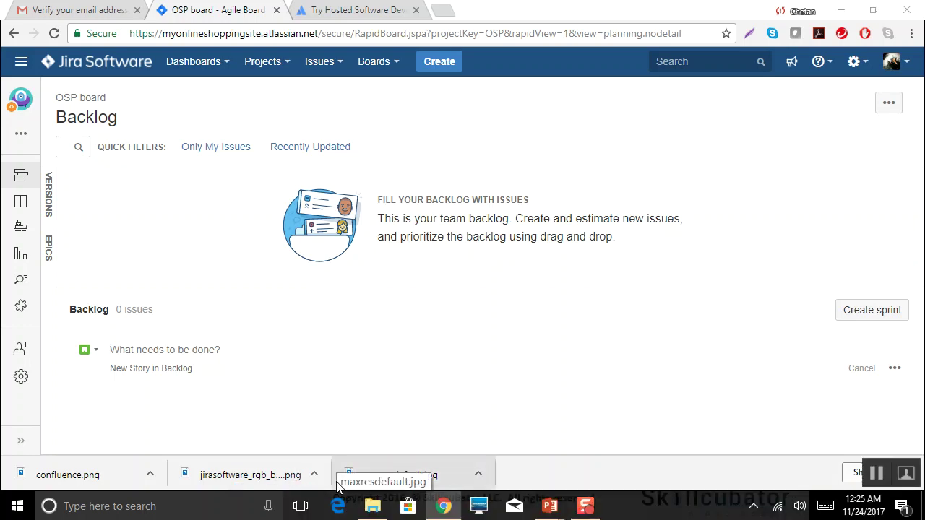
left_click(21, 62)
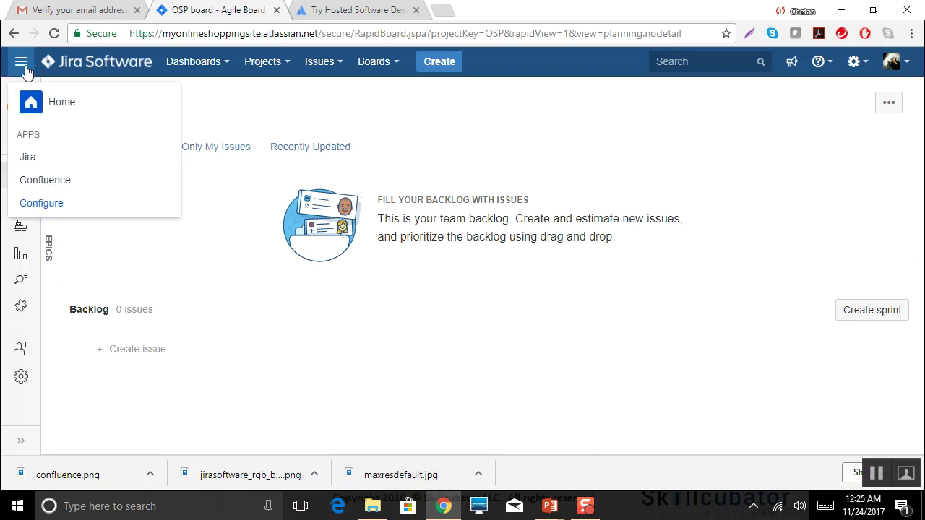
left_click(545, 358)
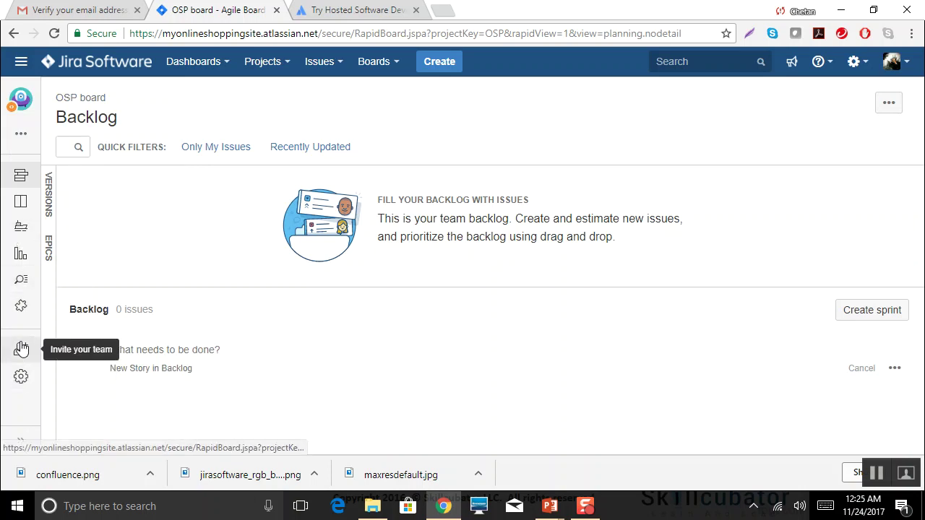
left_click(21, 376)
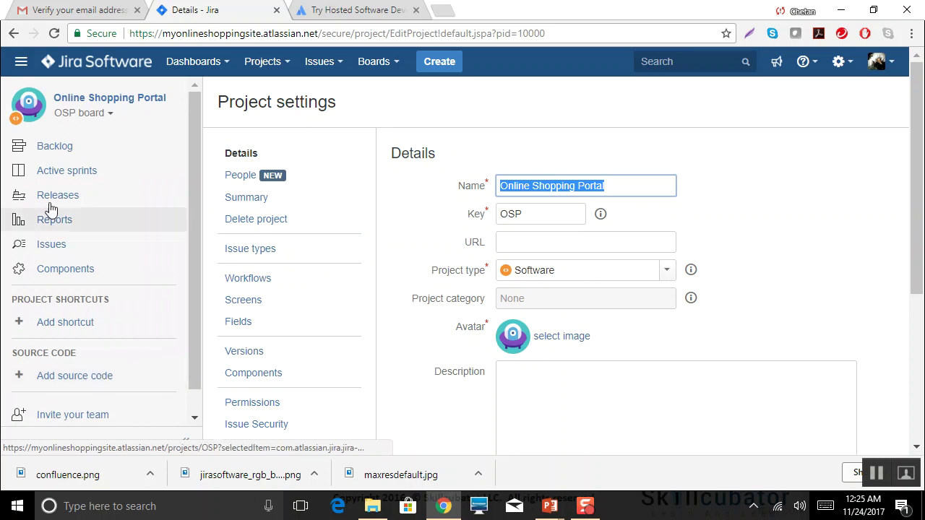
left_click(51, 63)
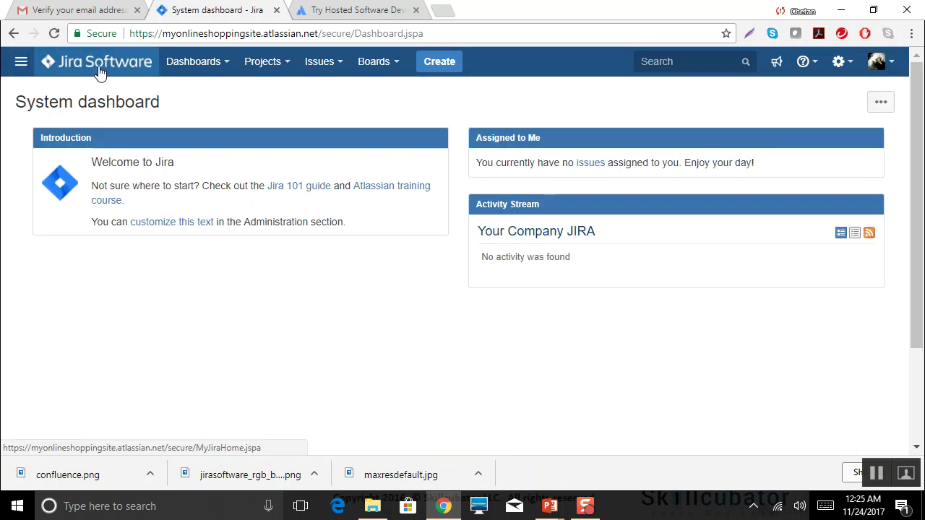
Step: Return to onboarding and start another new project, accepting the Scrum recommendation
left_click(14, 34)
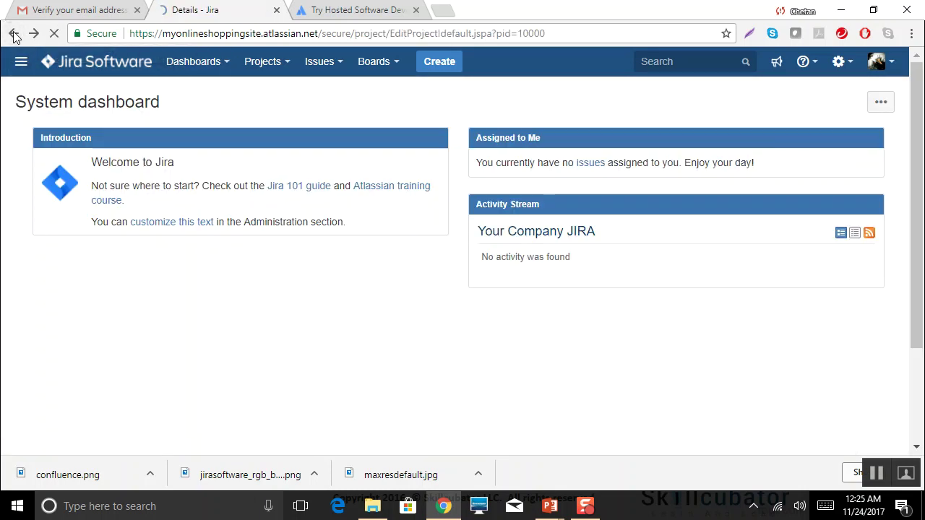
left_click(14, 34)
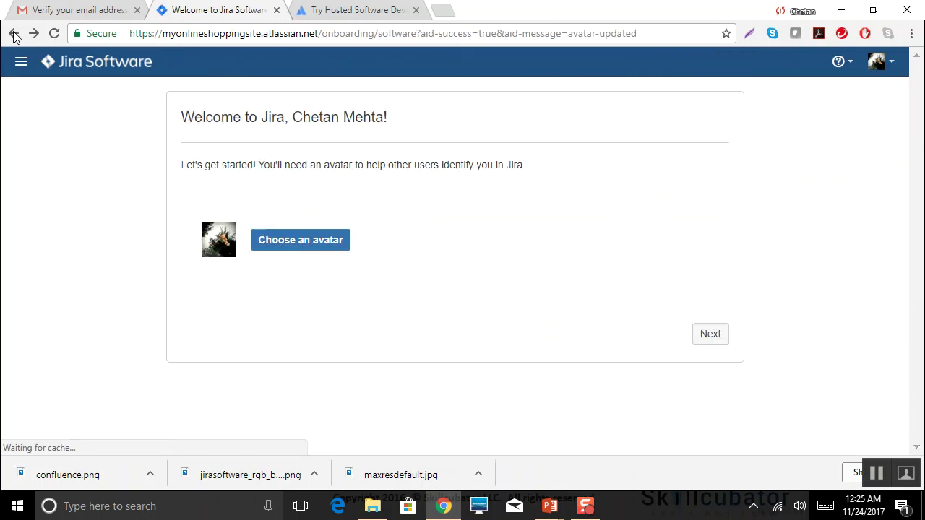
left_click(701, 343)
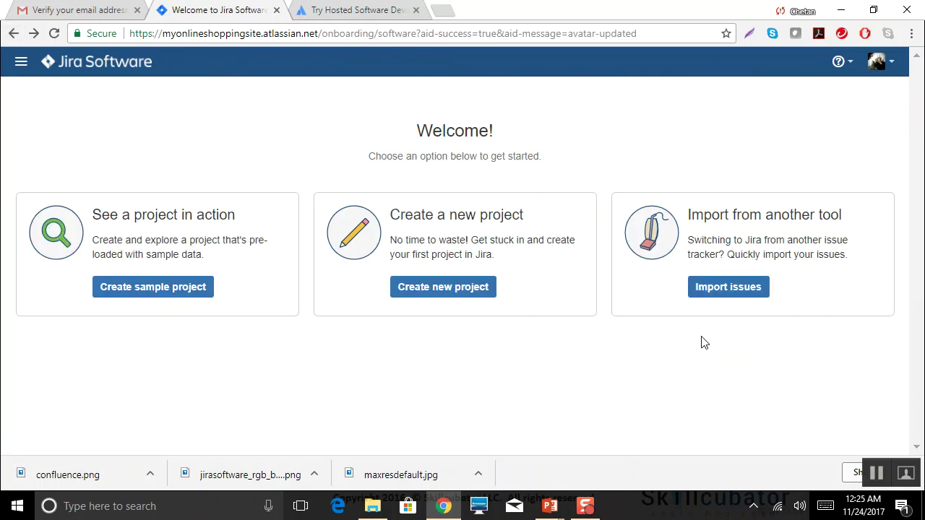
left_click(474, 291)
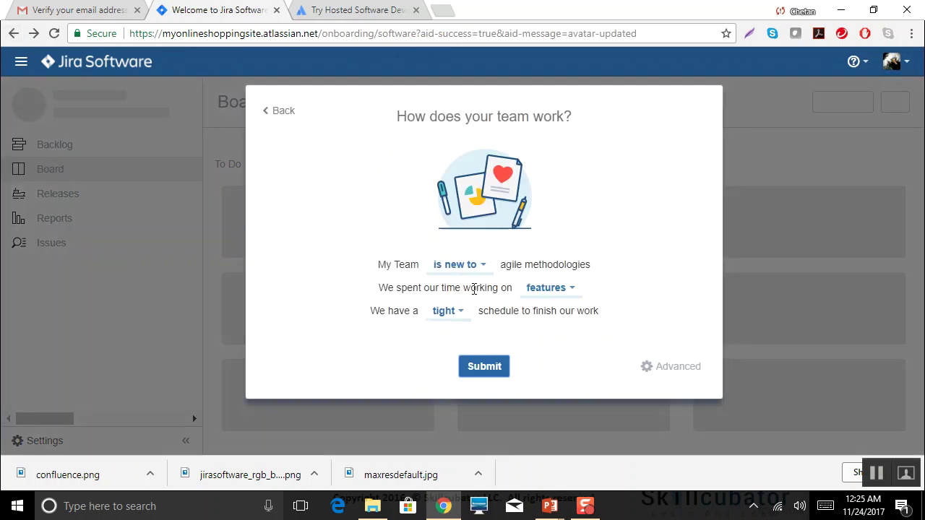
left_click(484, 367)
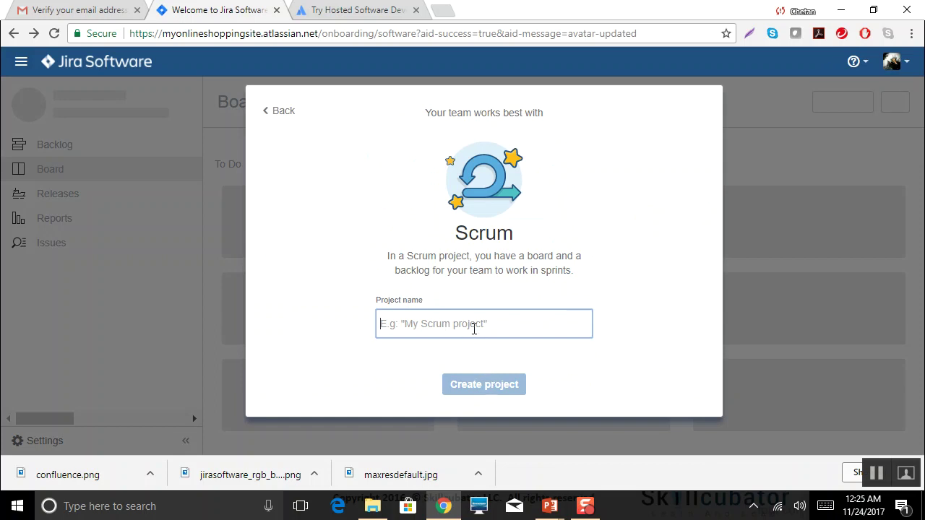
Step: After a duplicate-name error, create the project as 'Online Shopping Portal 1' (key OSP1)
type("Online")
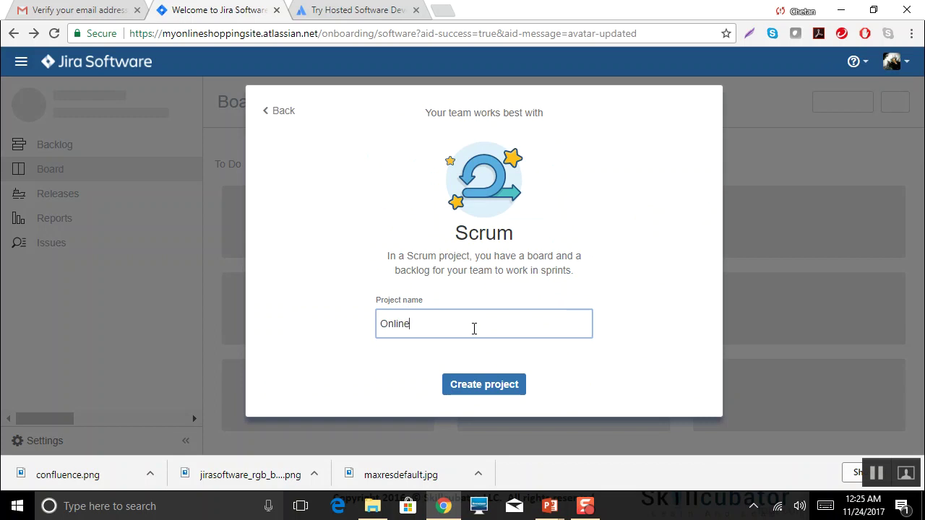
type(" Shopping Portal")
left_click(455, 383)
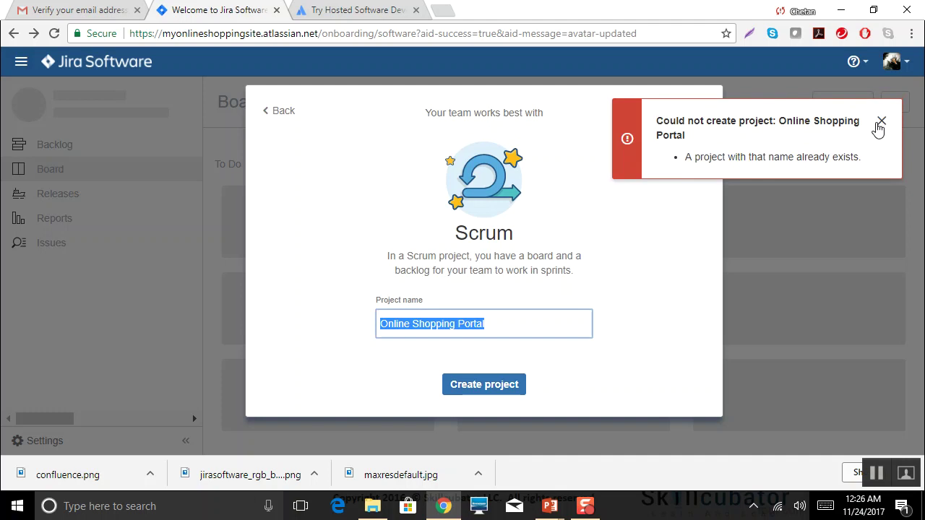
left_click(881, 124)
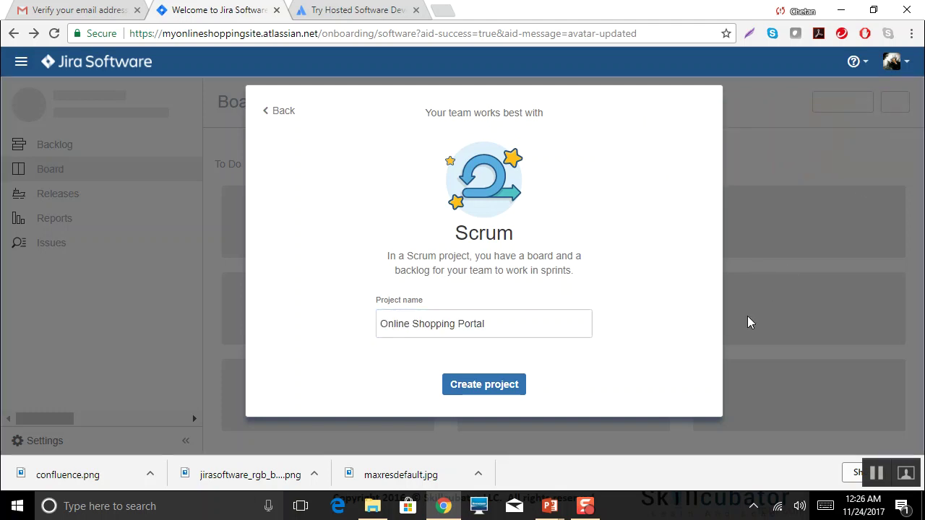
left_click(518, 325)
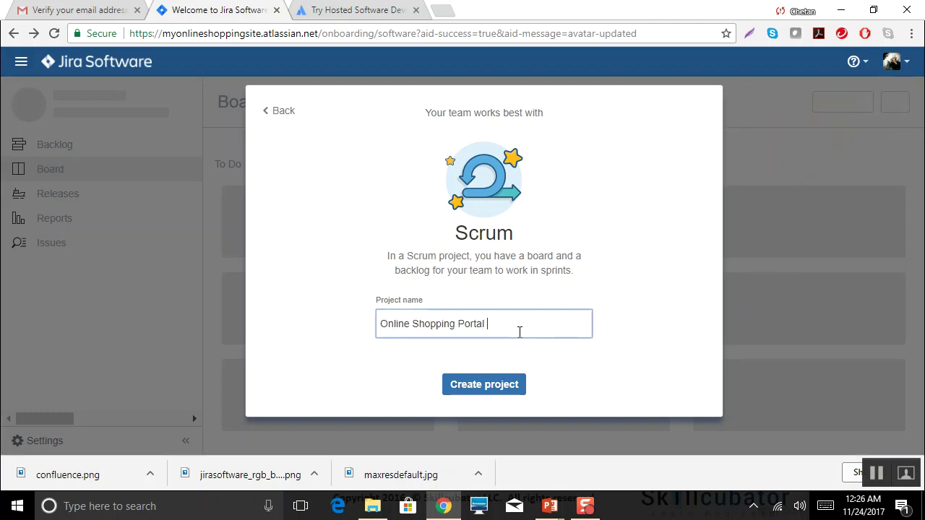
type("1")
left_click(511, 387)
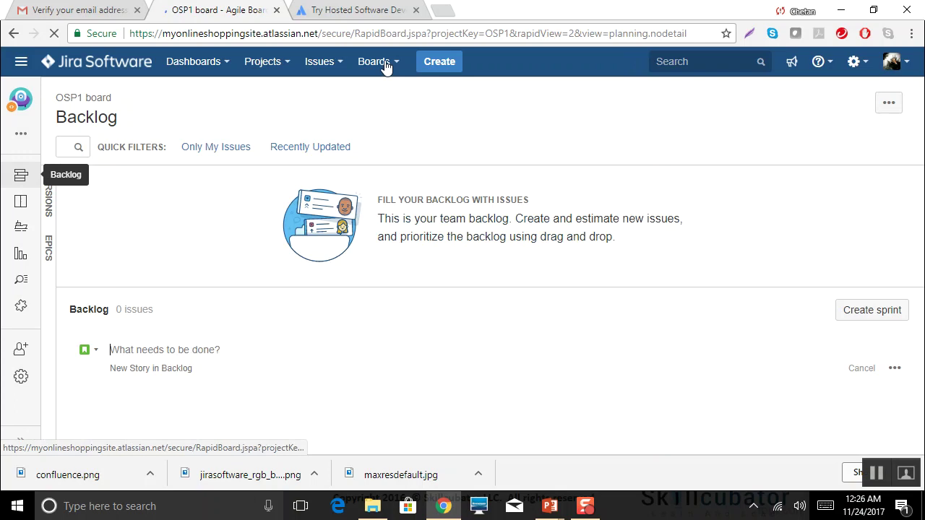
Step: Review the empty Online Shopping Portal 1 summary and its OSP1 board options
mouse_move(21, 133)
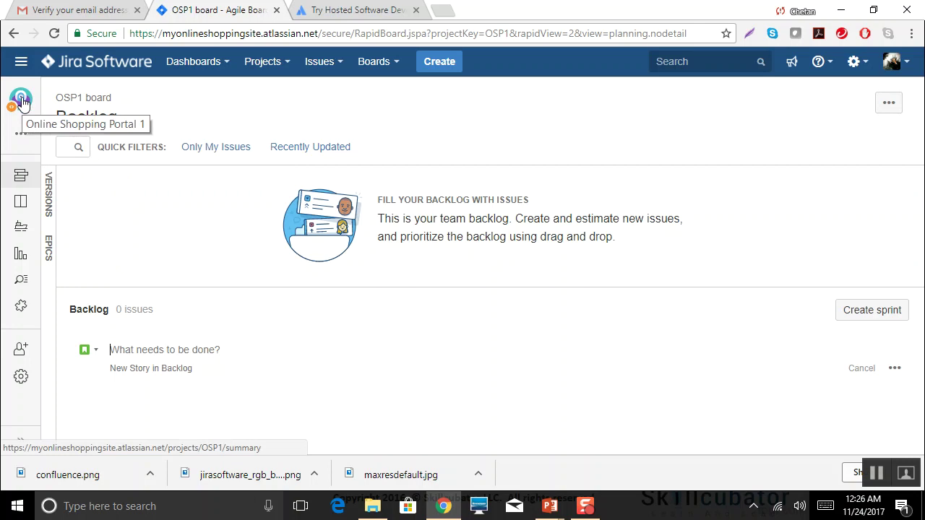
left_click(21, 101)
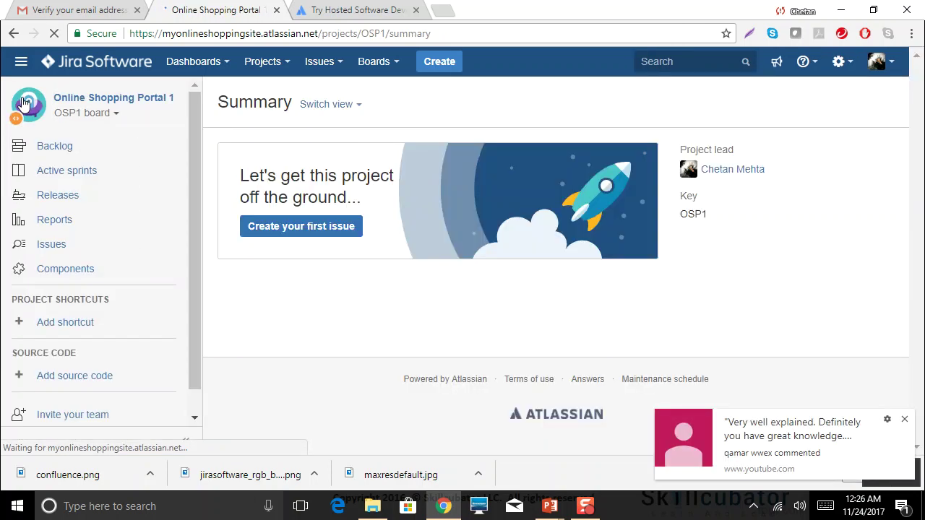
left_click(906, 420)
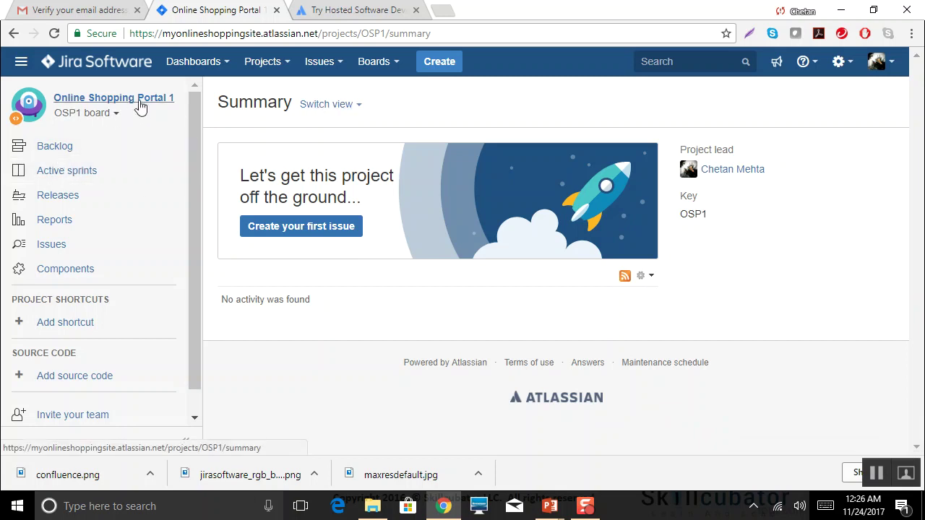
left_click(118, 114)
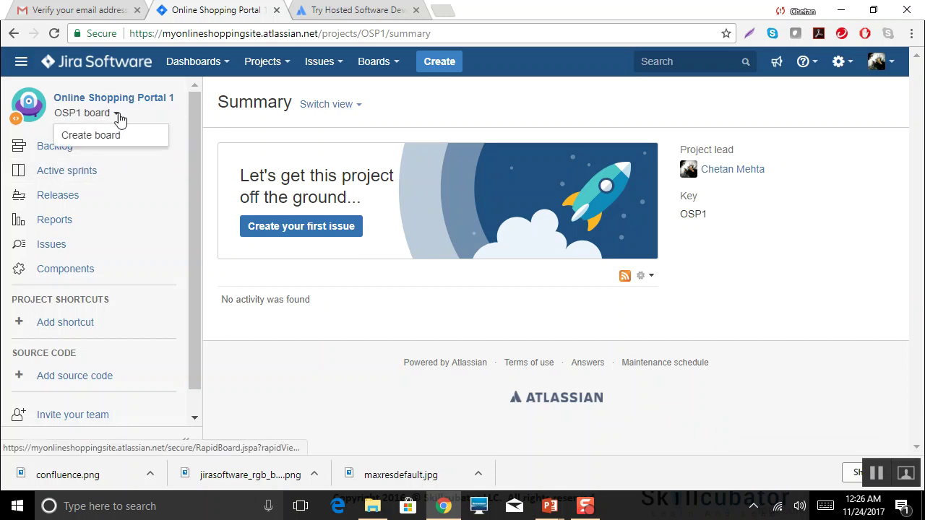
left_click(173, 102)
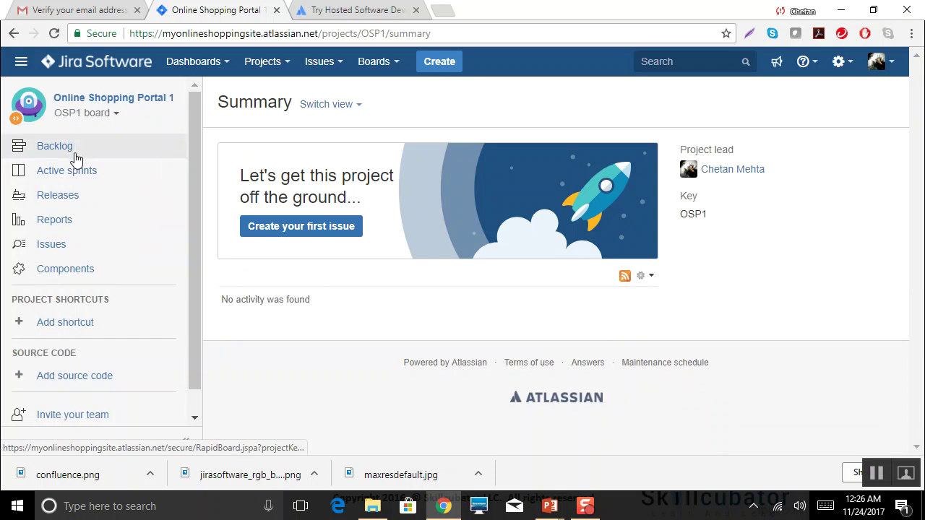
left_click(92, 118)
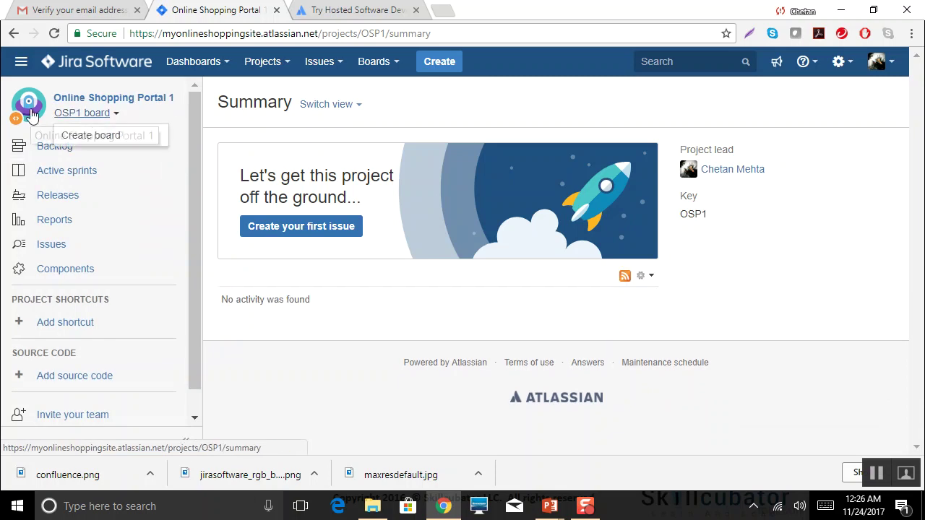
left_click(109, 98)
Step: Switch to the Online Shopping Portal (OSP) project from the Projects list
left_click(268, 73)
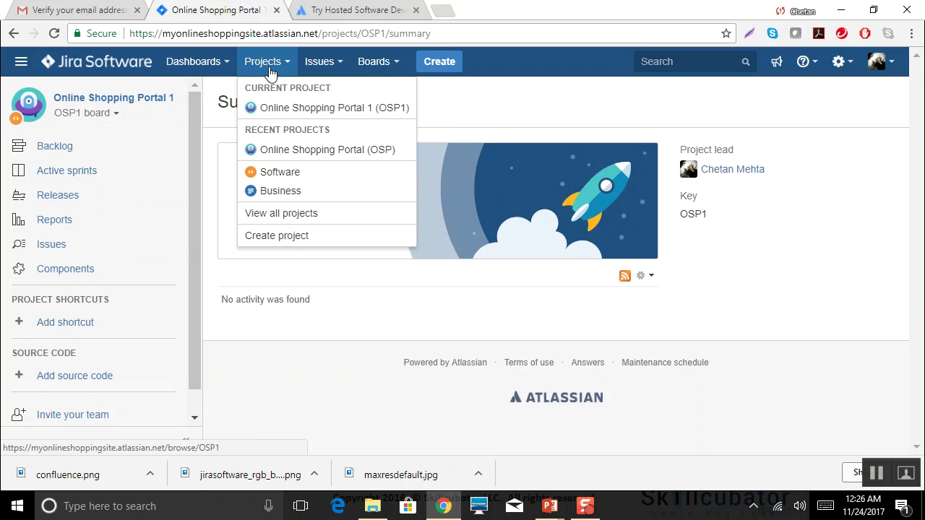
left_click(320, 152)
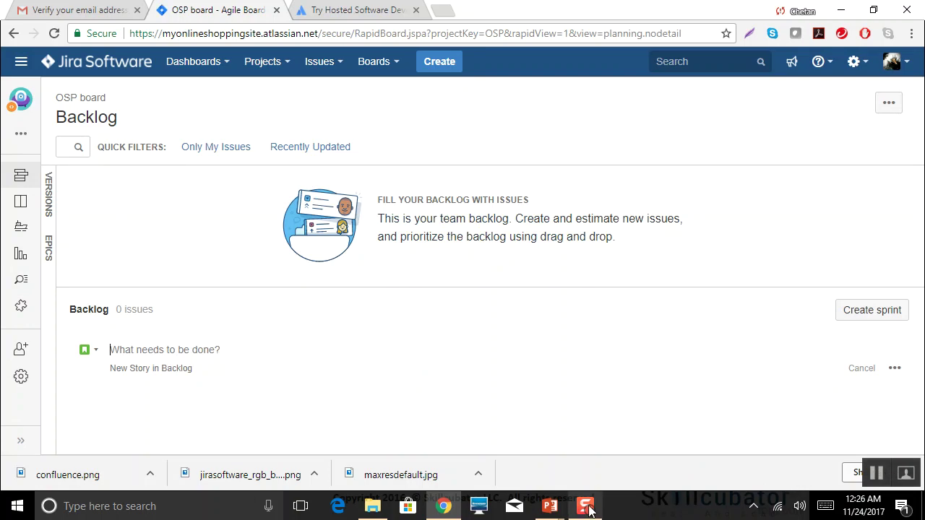
key("alt+Tab")
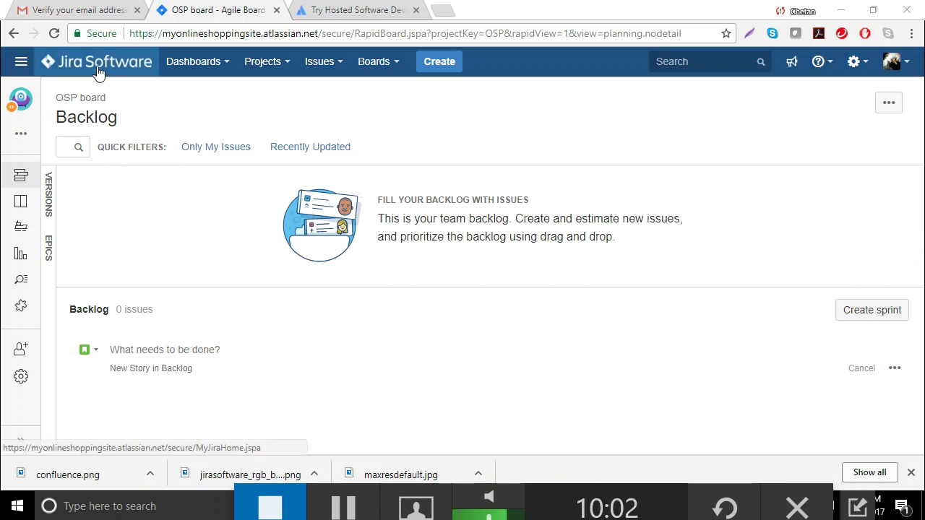
Step: Open the OSP project's settings Details, then bring up the Invite your team e-mail form
left_click(22, 377)
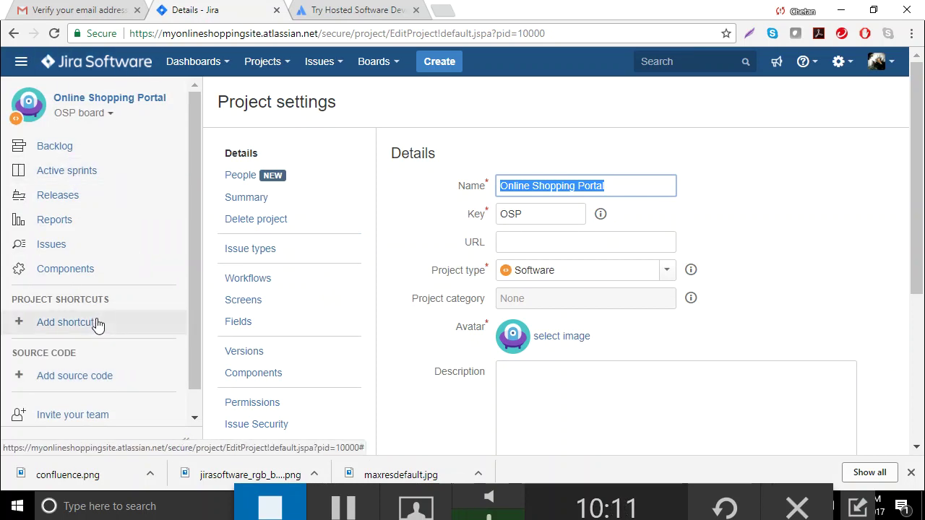
scroll(107, 307, "down", 2)
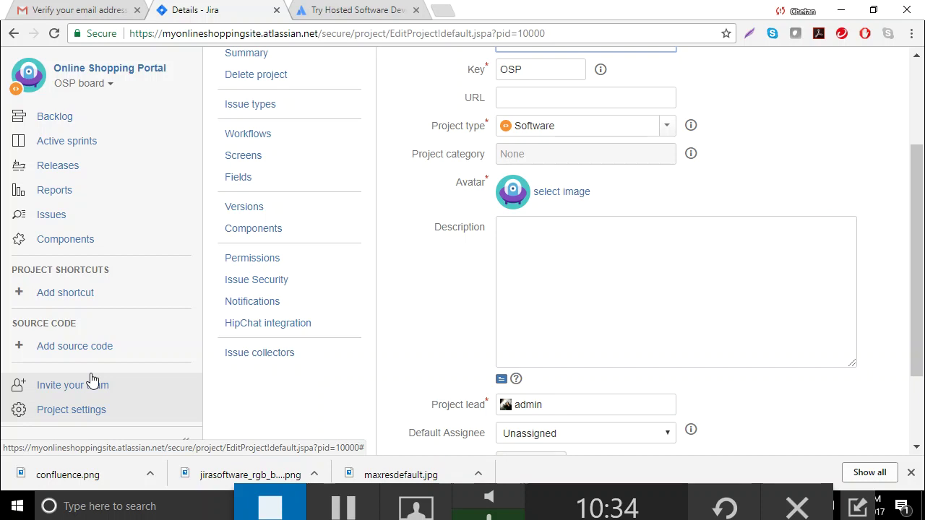
left_click(90, 386)
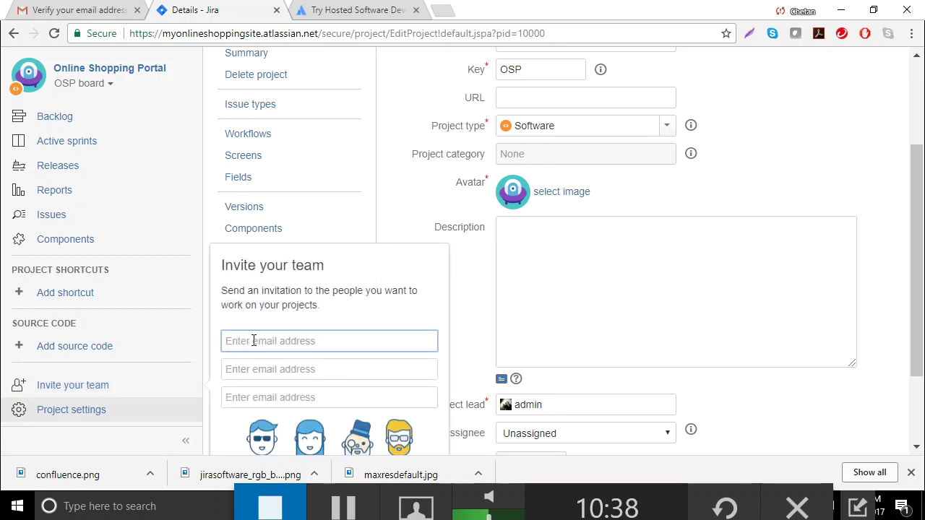
Step: Close the invite form and open People settings, with jira-administrators in Administrators
left_click_drag(416, 269, 283, 345)
left_click(351, 349)
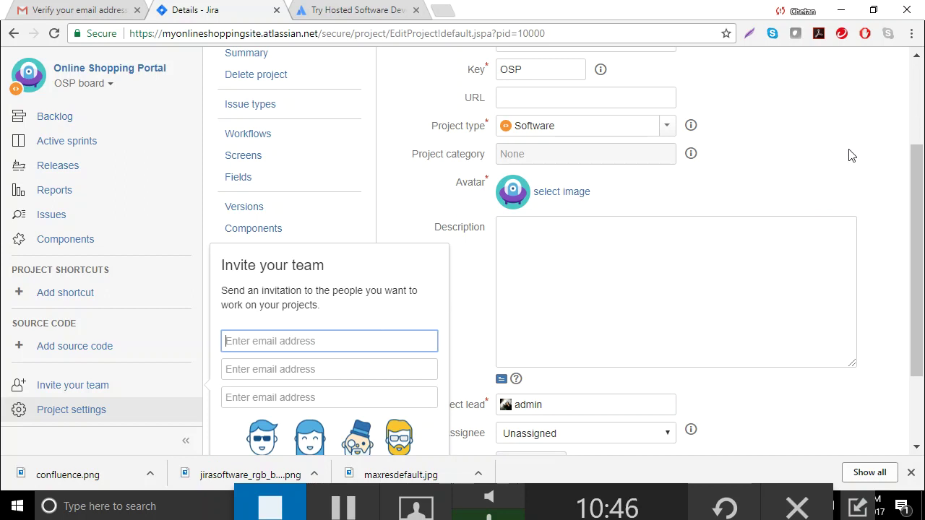
scroll(904, 217, "down", 3)
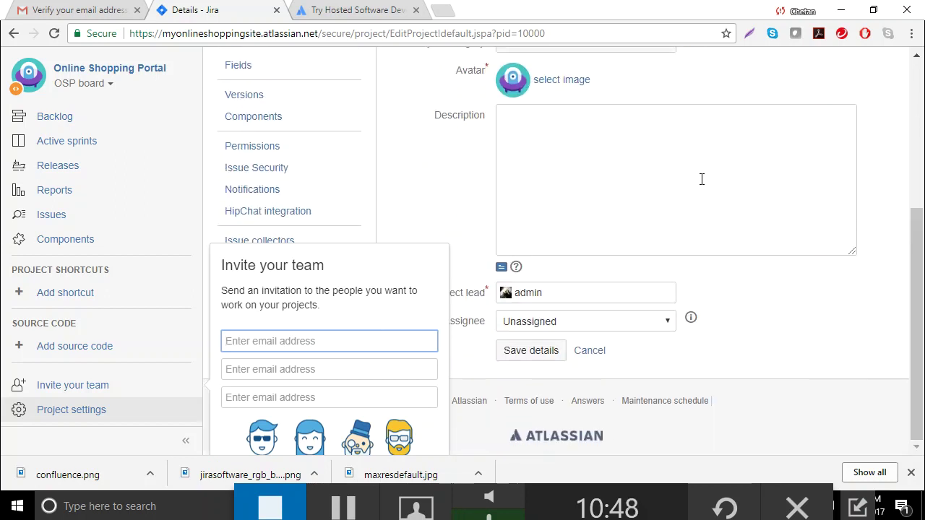
left_click(808, 283)
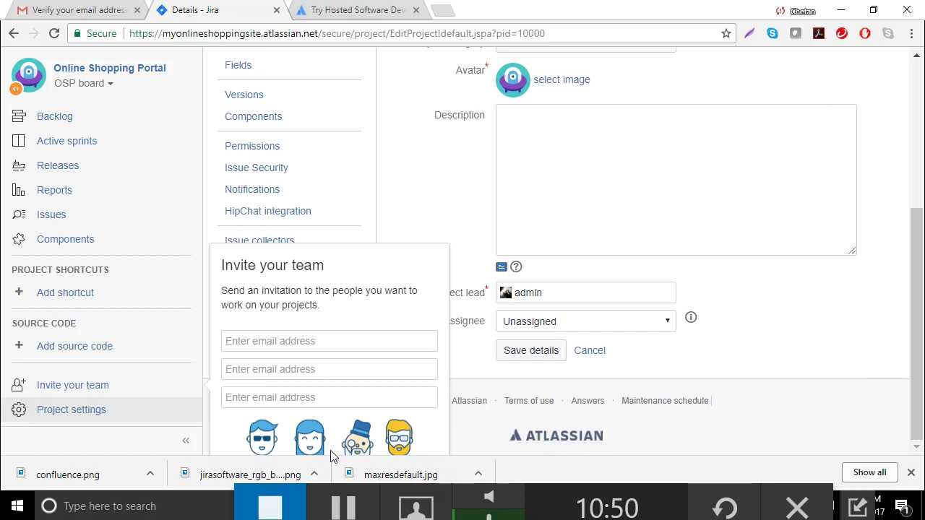
left_click(352, 510)
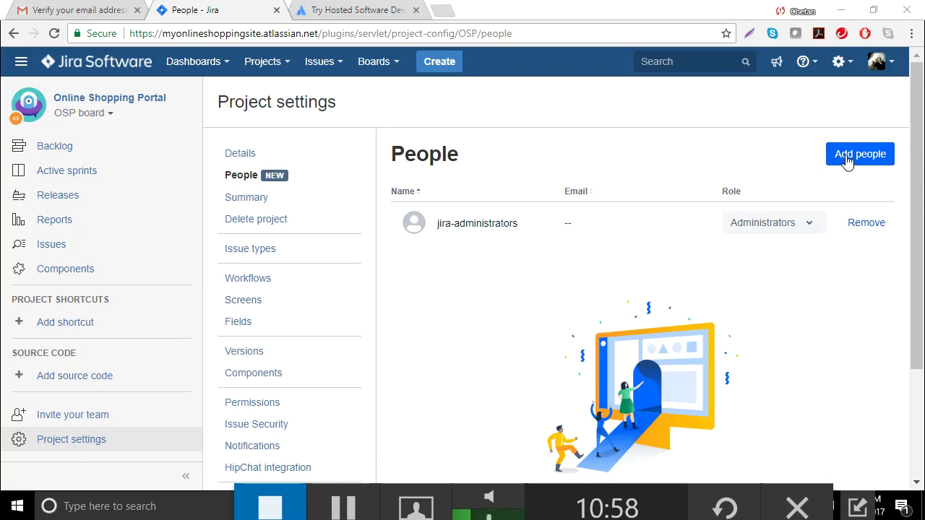
Step: Open and cancel Add people, reopen Invite your team, then return to the 0-issue OSP backlog
left_click(848, 161)
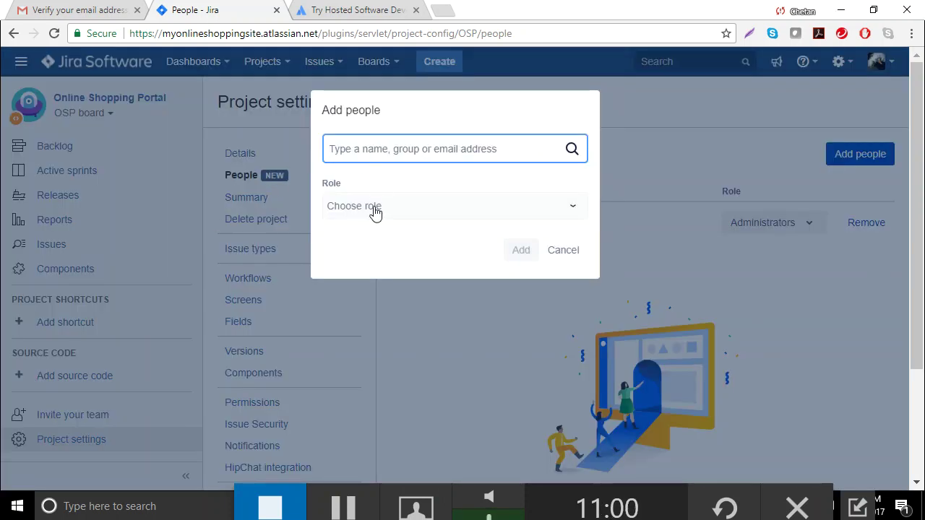
left_click(558, 251)
left_click(73, 414)
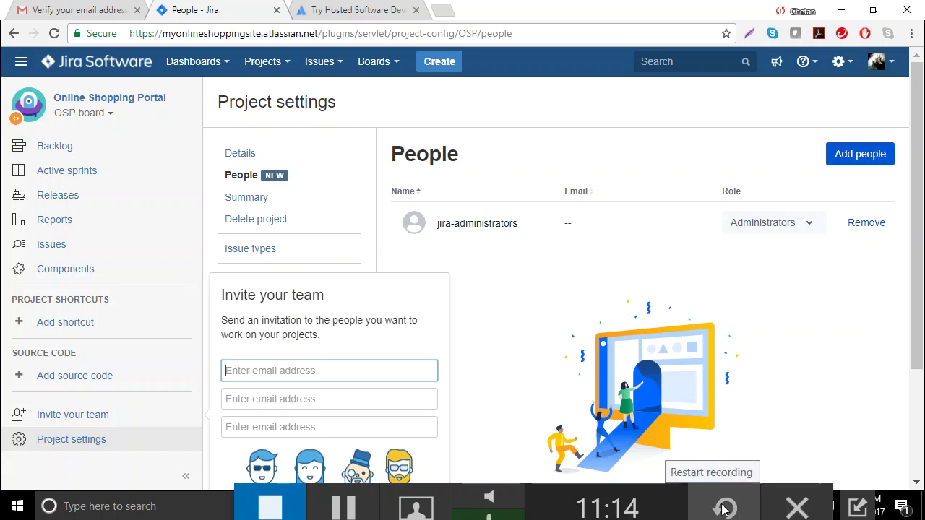
left_click(343, 506)
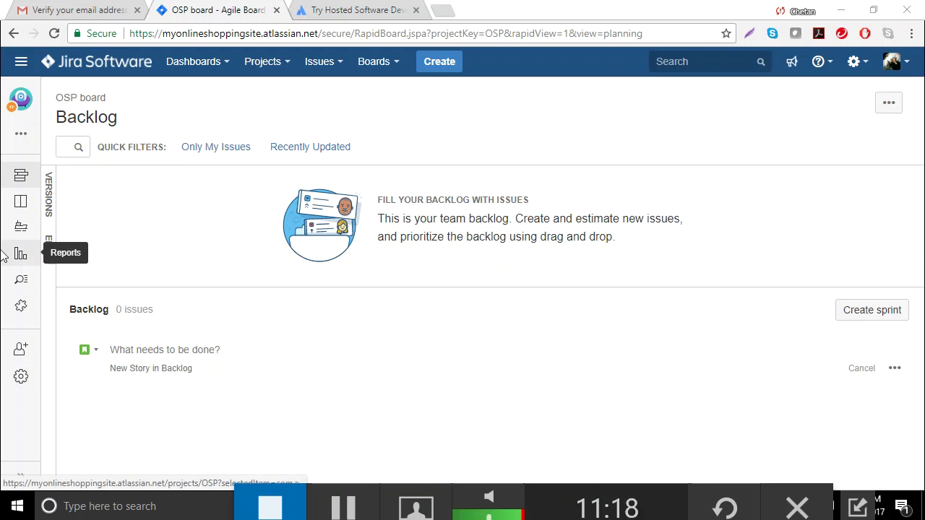
left_click(21, 133)
Step: Switch from the OSP board to Confluence, reaching its Upload your photo welcome step
left_click(21, 63)
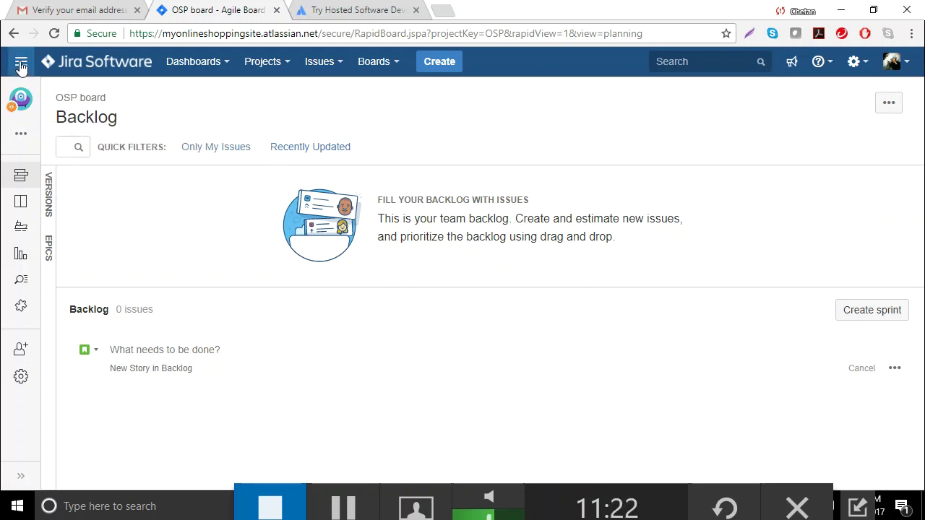
left_click(21, 64)
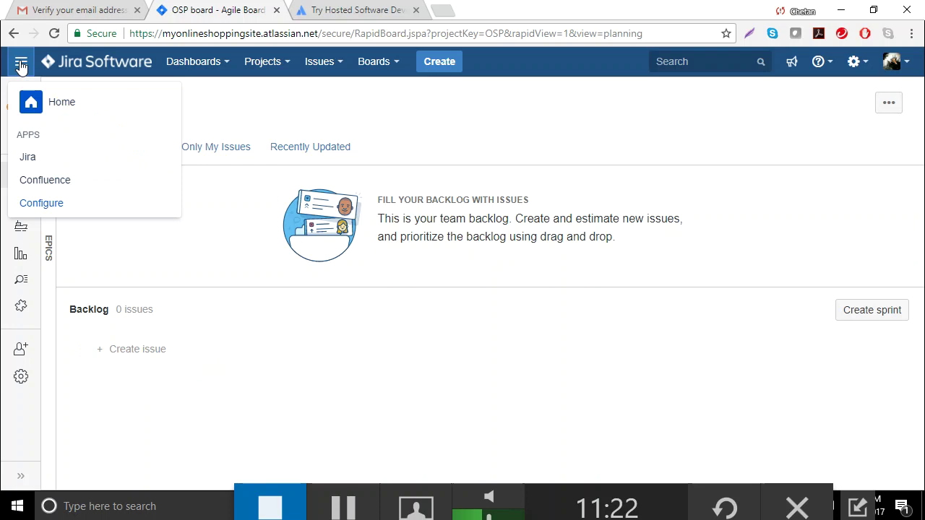
left_click(41, 183)
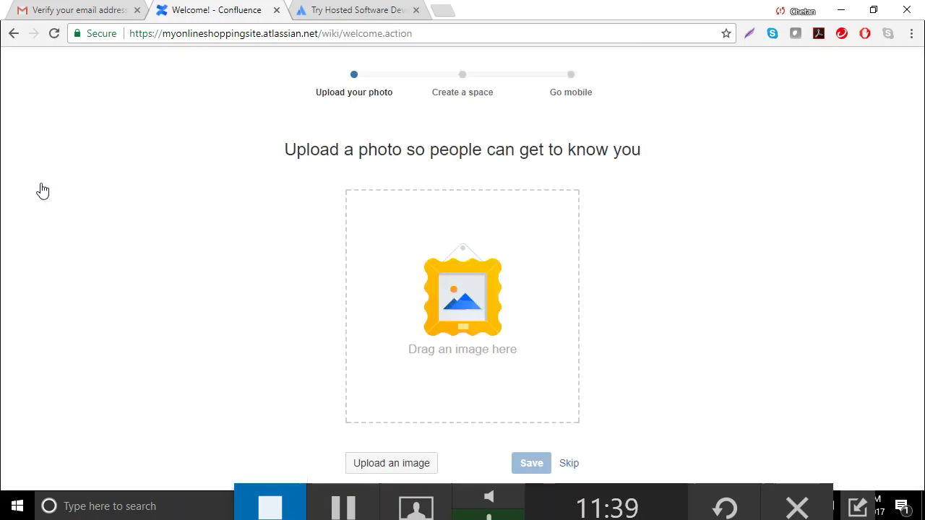
Step: Skip the profile photo and submit 'Online Shopping Portal' as the Confluence space name
left_click(569, 464)
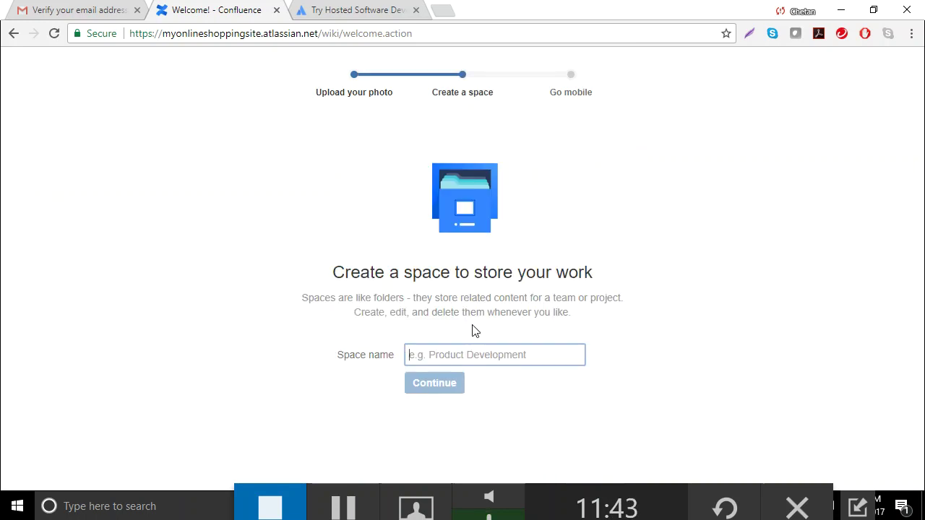
type("my")
key("BackSpace")
key("BackSpace")
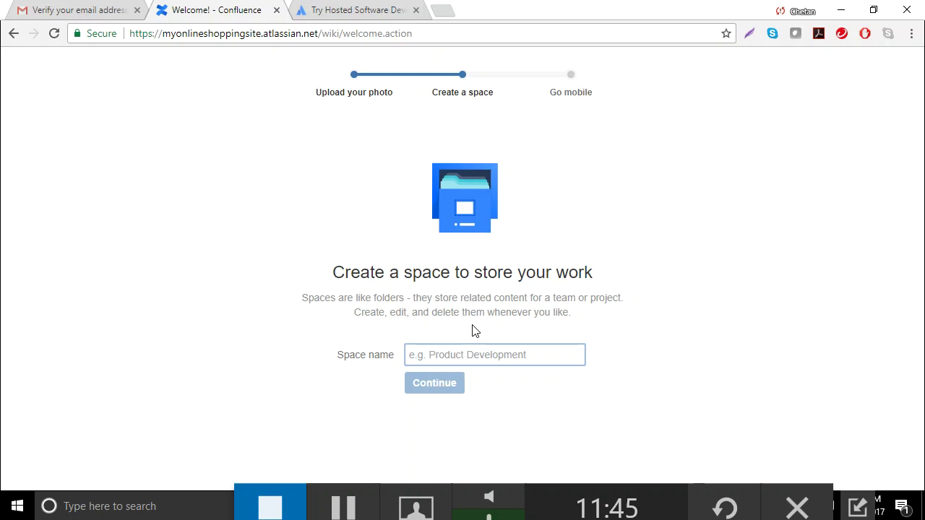
type("Online sho")
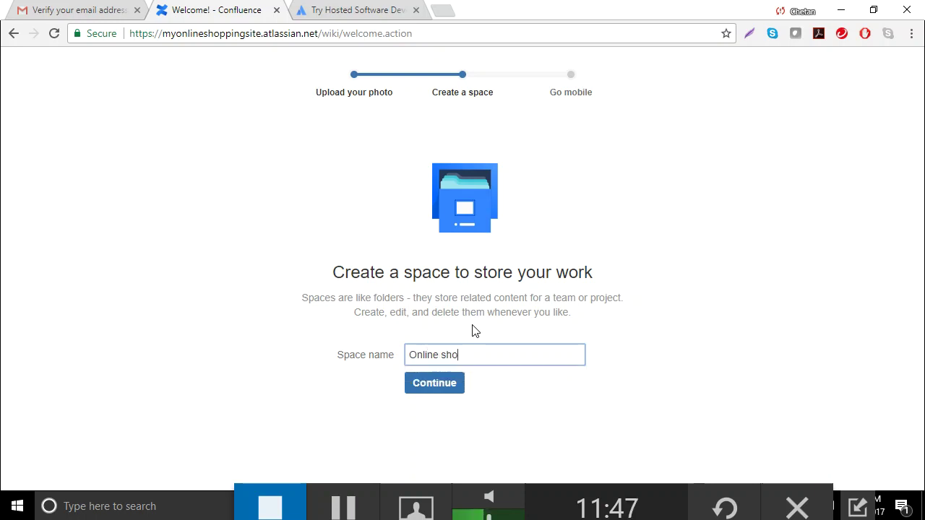
key("BackSpace")
type("Shopping")
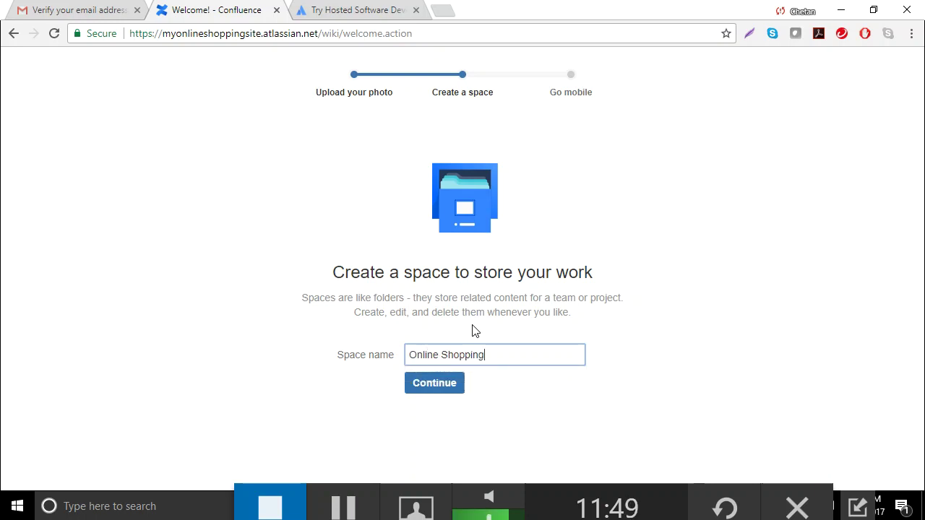
type(" Portal")
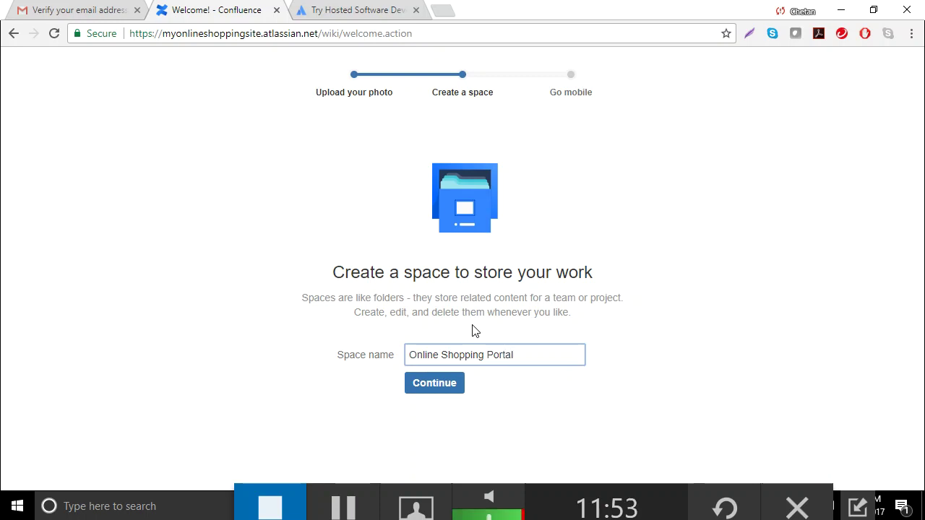
left_click(434, 385)
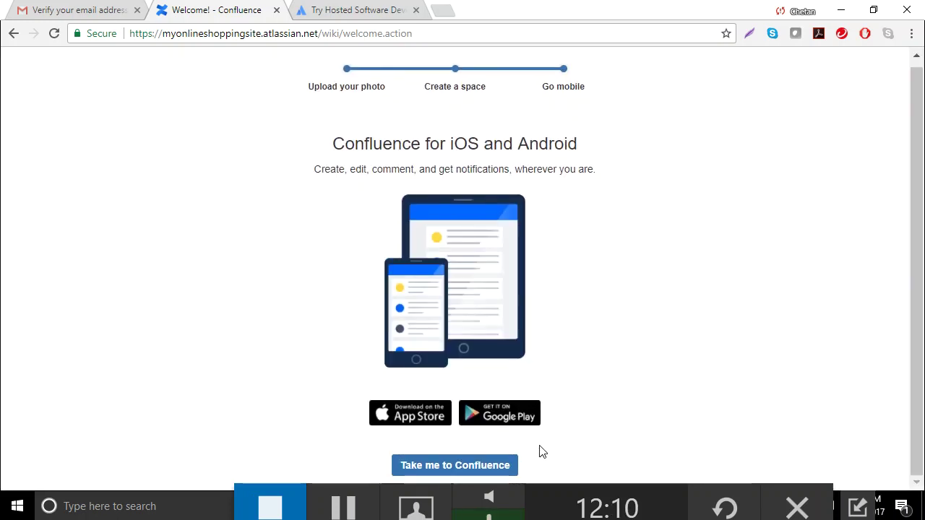
Step: Enter Confluence and go through the editor introduction tour to Get started
left_click(473, 472)
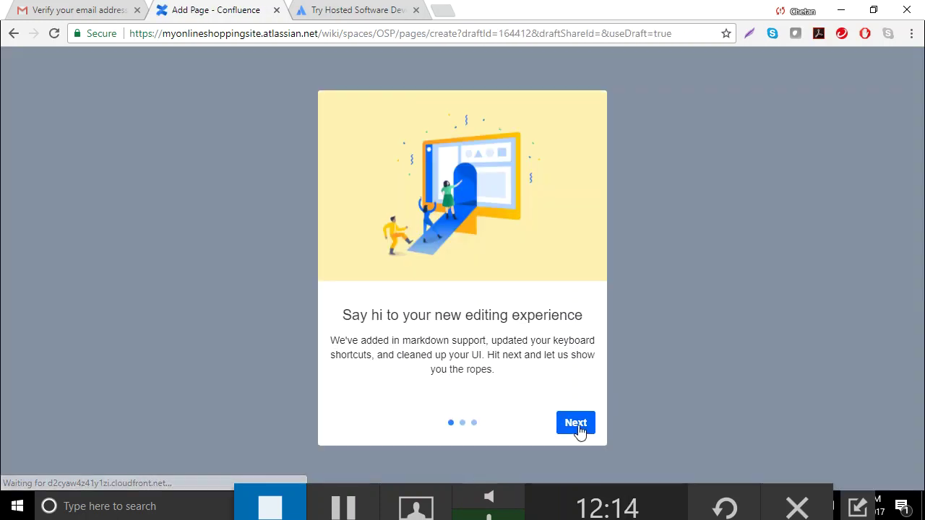
left_click(579, 425)
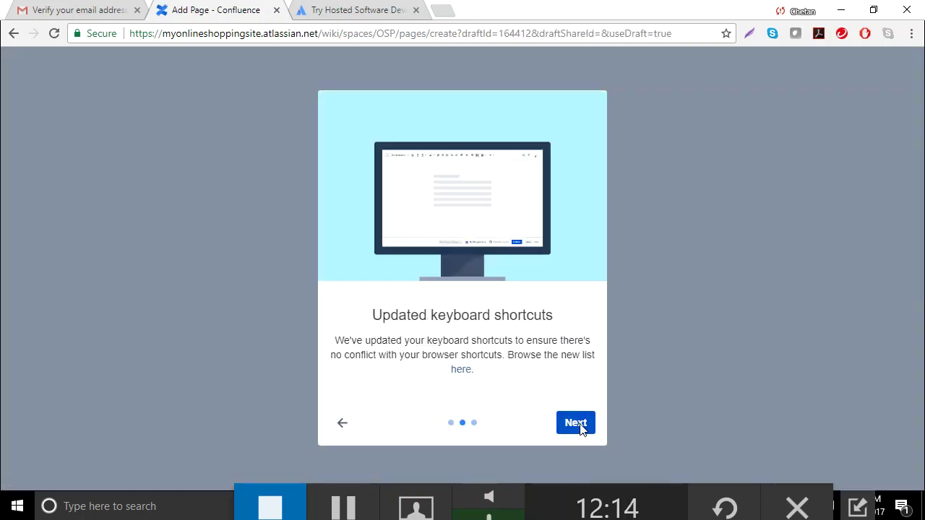
left_click(578, 425)
left_click(583, 425)
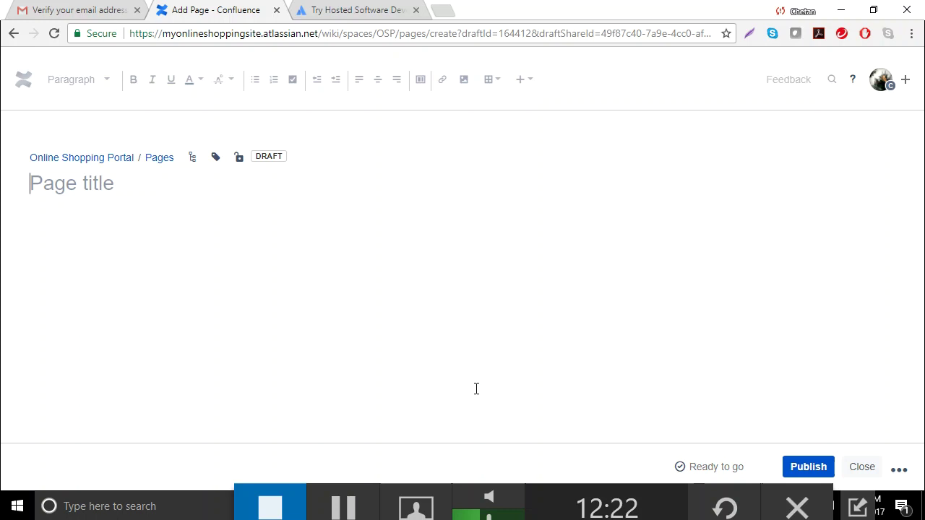
Step: Open the Activity dashboard, then switch back to Jira from the site apps list
left_click(346, 509)
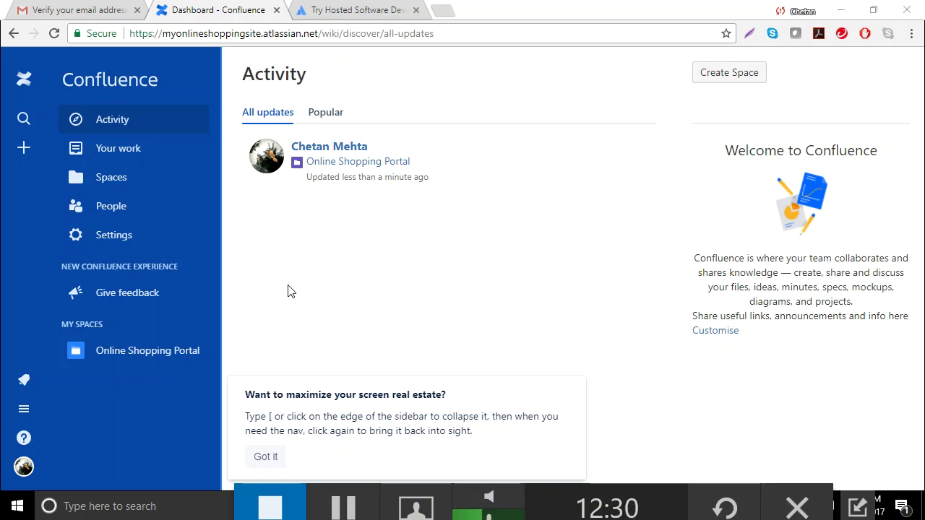
left_click(24, 412)
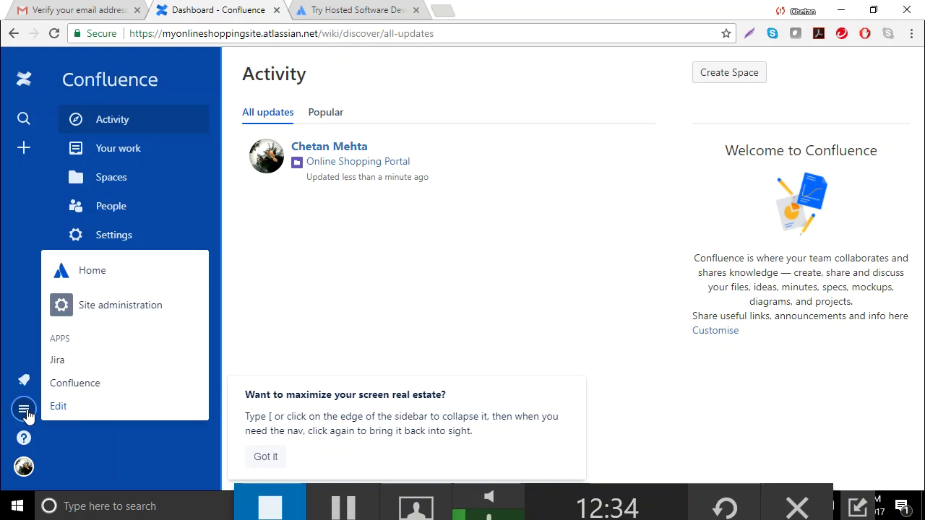
left_click(58, 365)
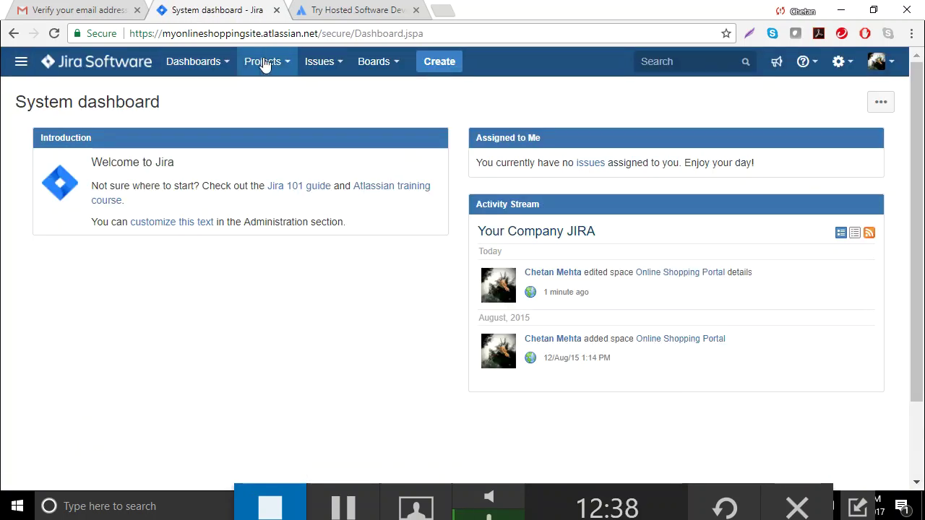
Step: Open the Online Shopping Portal (OSP) project from the Projects menu
left_click(274, 66)
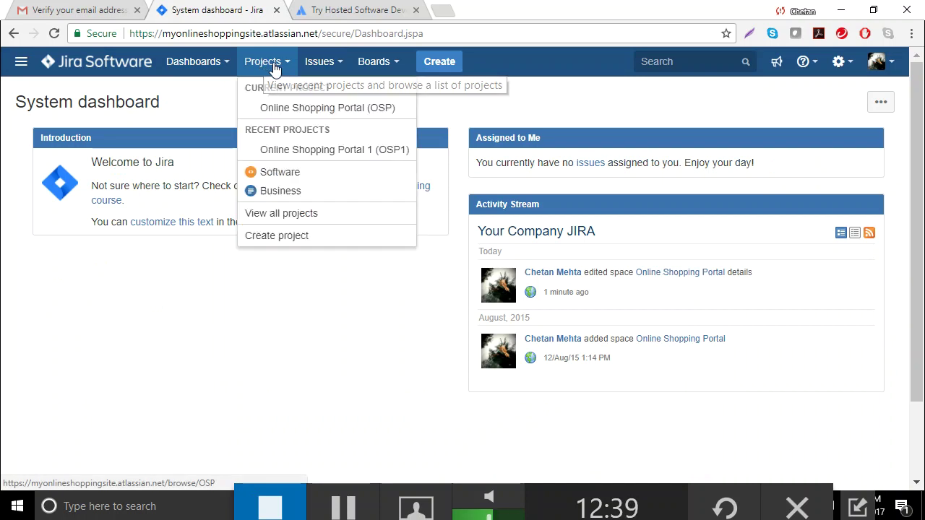
left_click(293, 108)
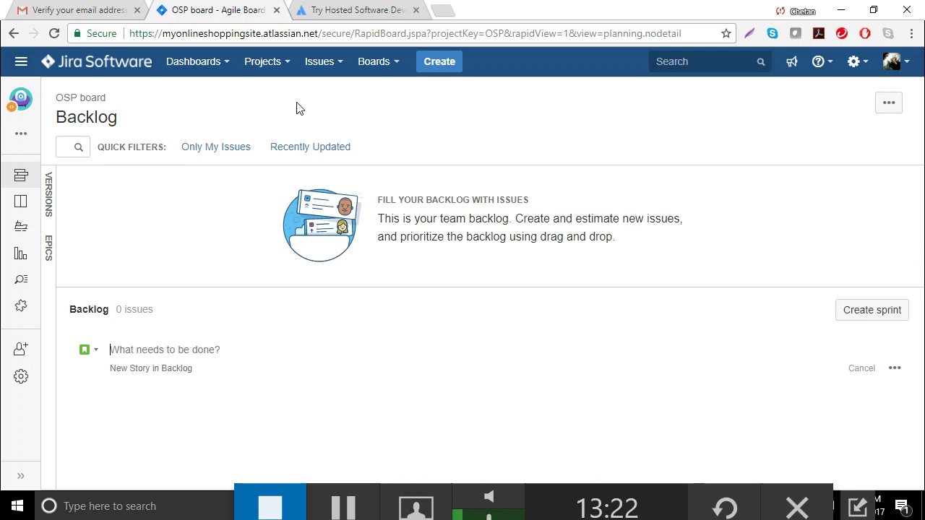
Step: Bring the How To Set Up JIRA and Confluence slide show to the front
key("alt+Tab")
key("alt+Tab")
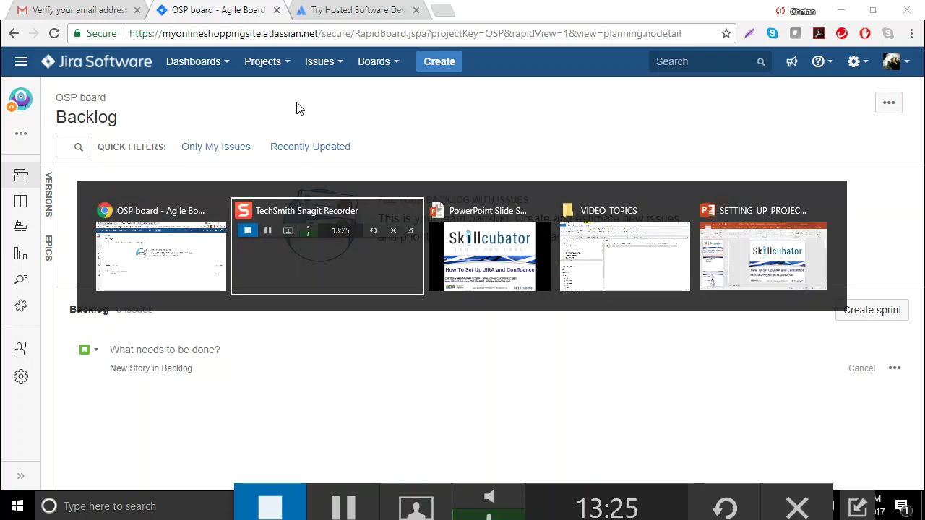